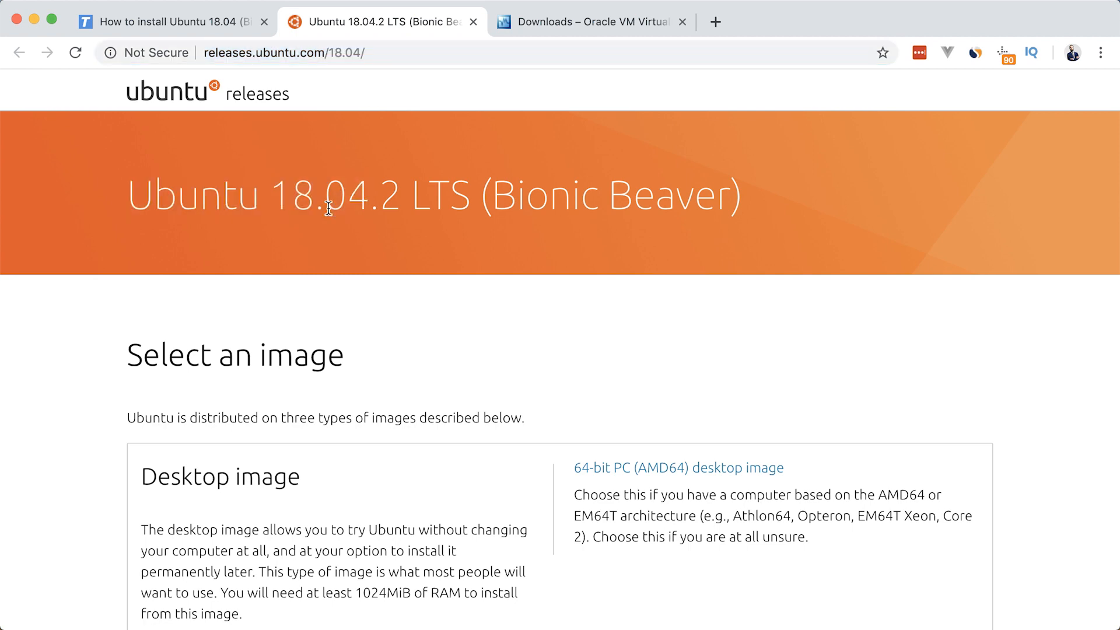
Download the 64-bit PC (AMD64) desktop image of Ubuntu 18.04.2 LTS from the releases page
scroll(315, 213, "down", 4)
left_click_drag(141, 254, 203, 255)
left_click(203, 256)
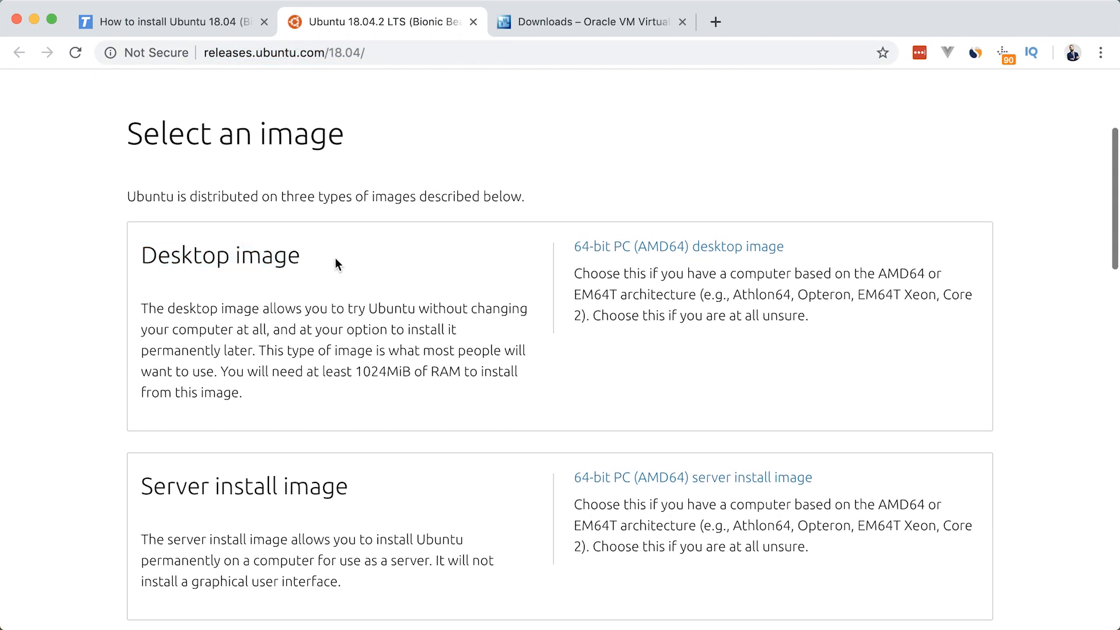
left_click(674, 251)
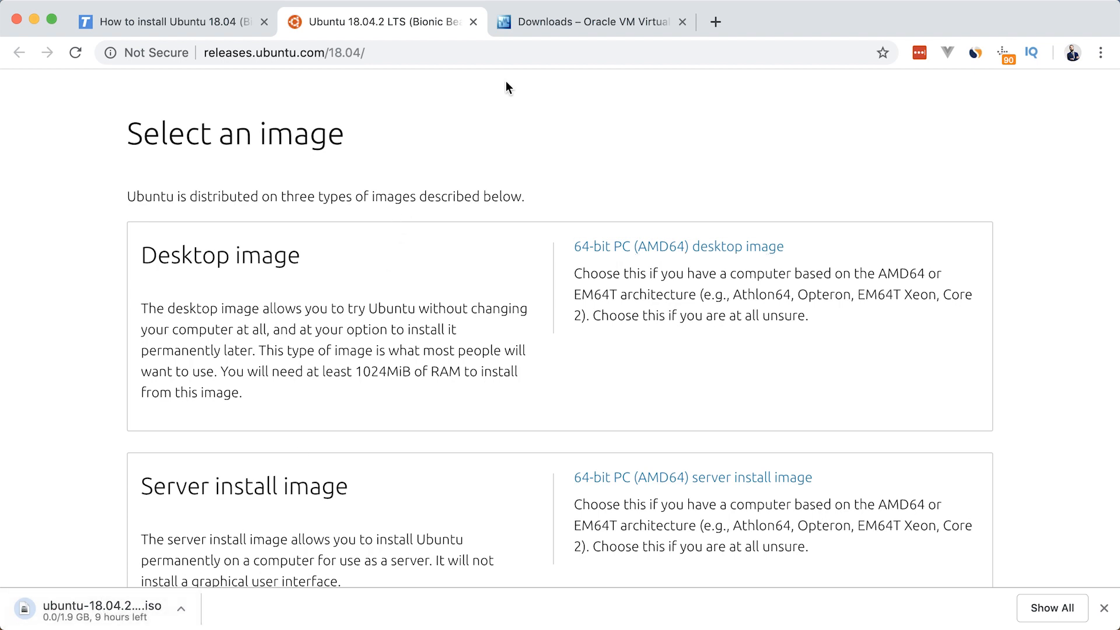
Look over the VirtualBox downloads page and locate the VirtualBox 6.0.4 platform package for OS X hosts
left_click(561, 23)
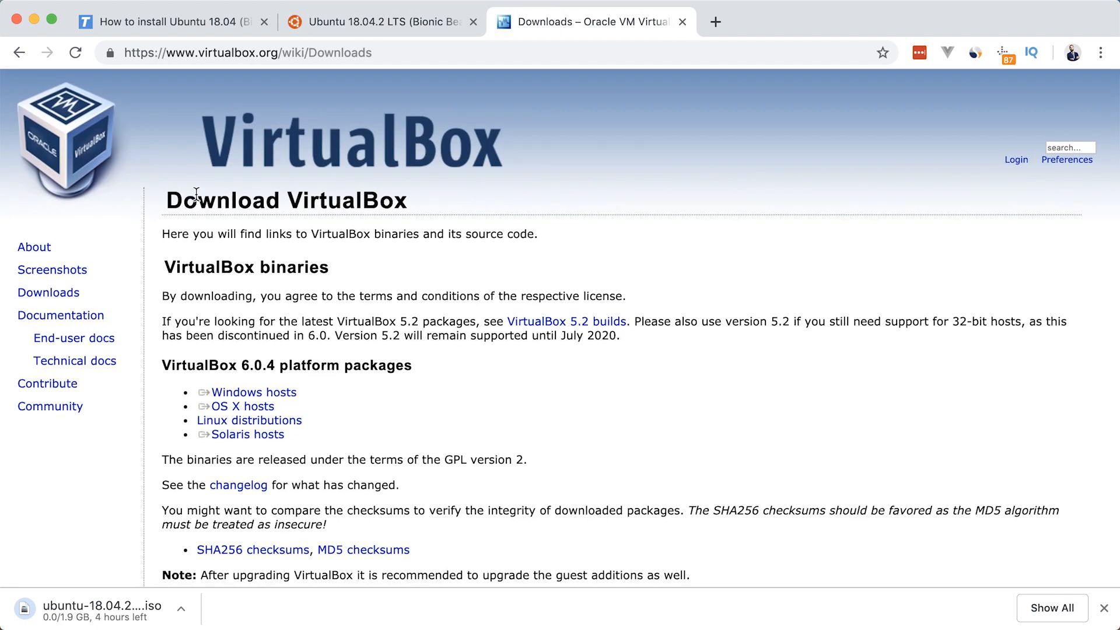
left_click(406, 49)
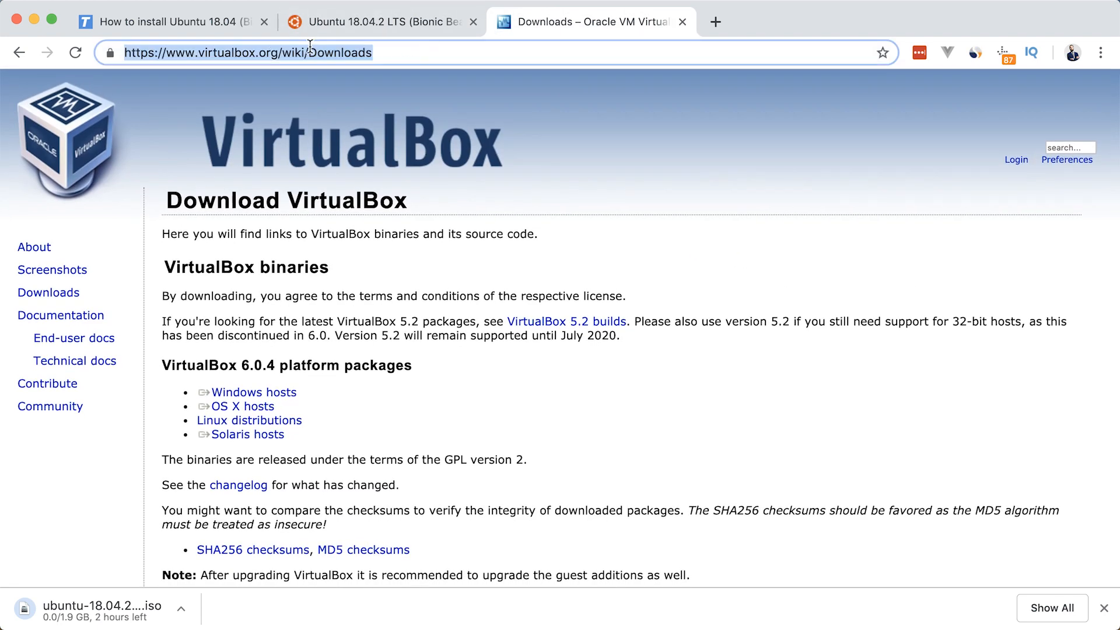
left_click(230, 220)
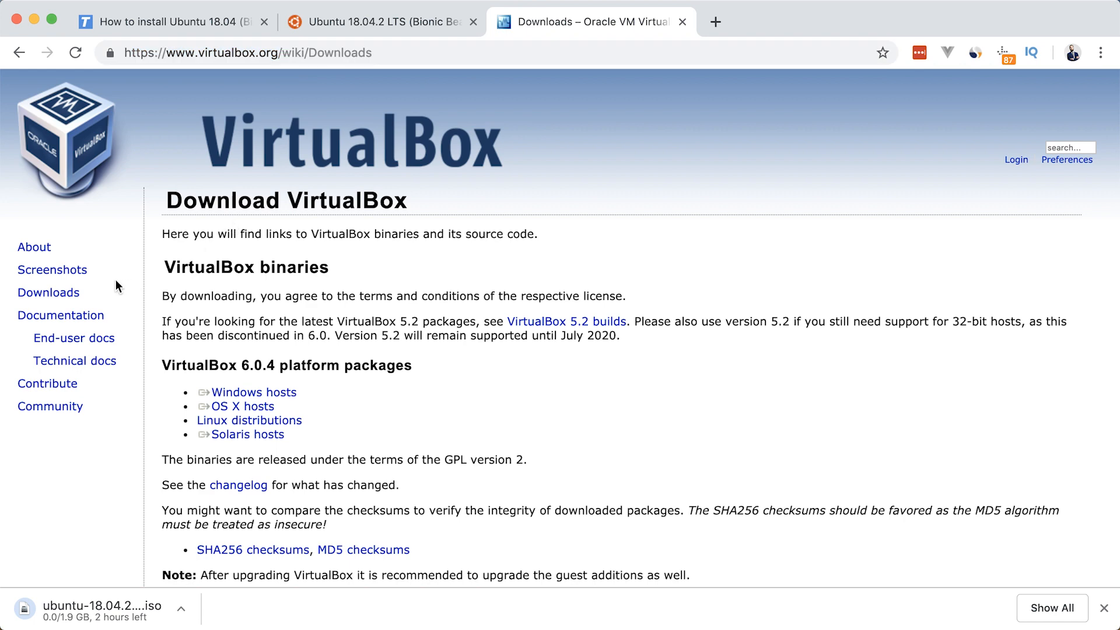
scroll(266, 295, "down", 3)
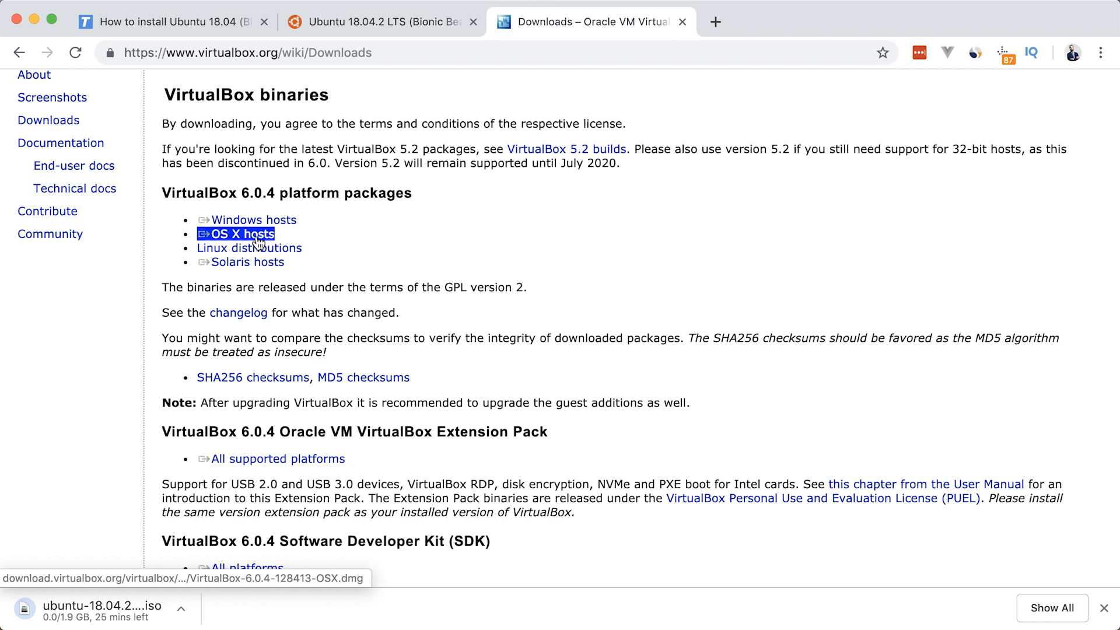
scroll(256, 265, "up", 2)
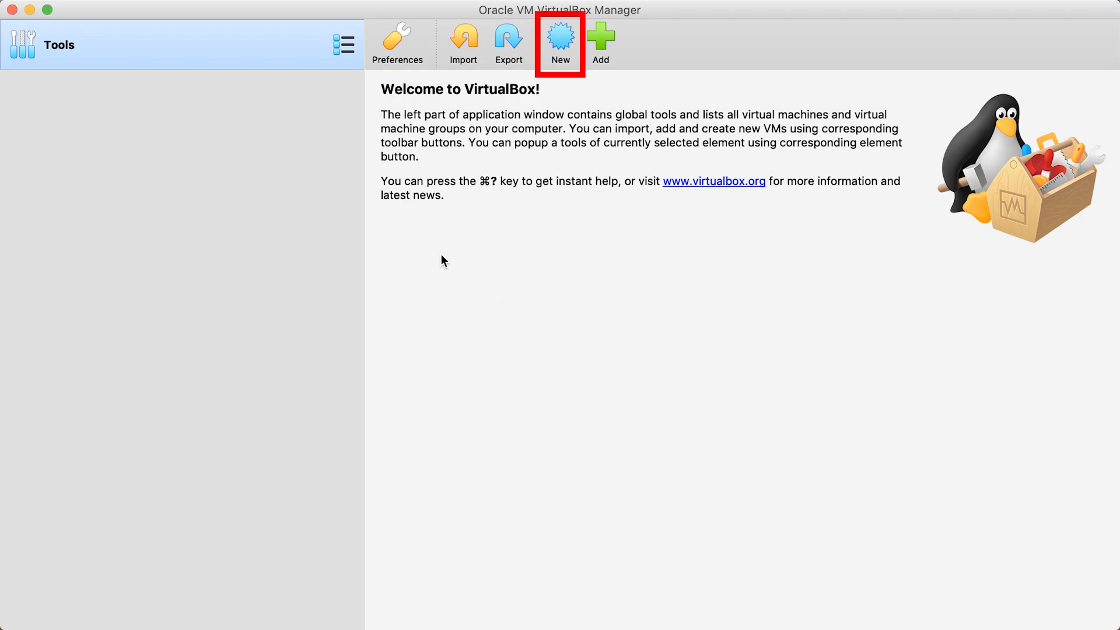
In VirtualBox, set up a new virtual machine named Ubuntu 18.04 with type Linux and version Ubuntu (64-bit)
left_click(564, 40)
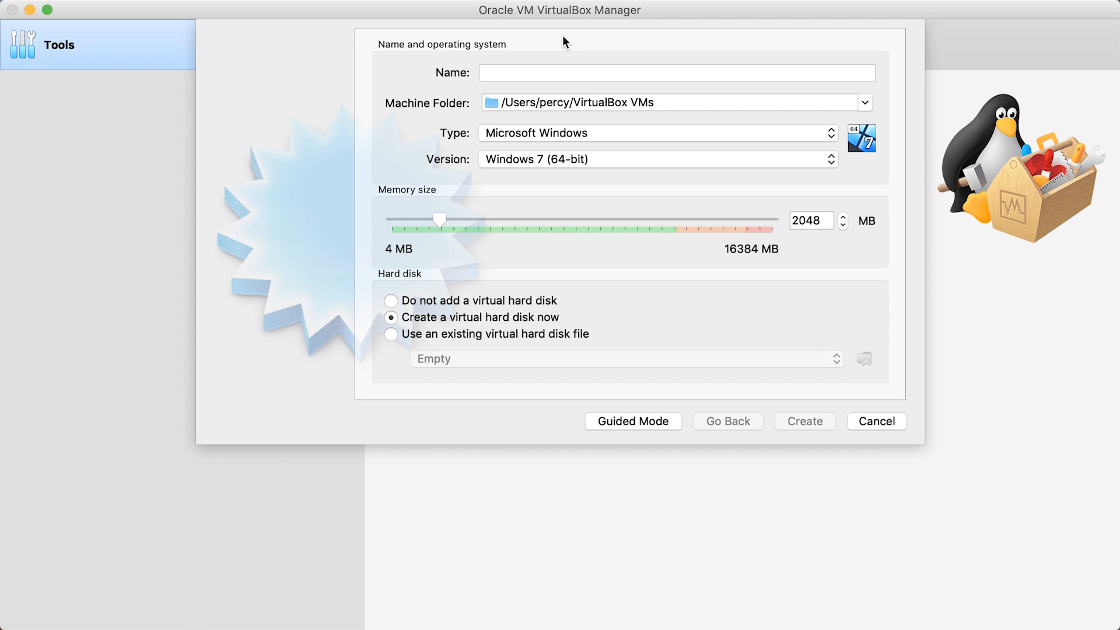
left_click(554, 57)
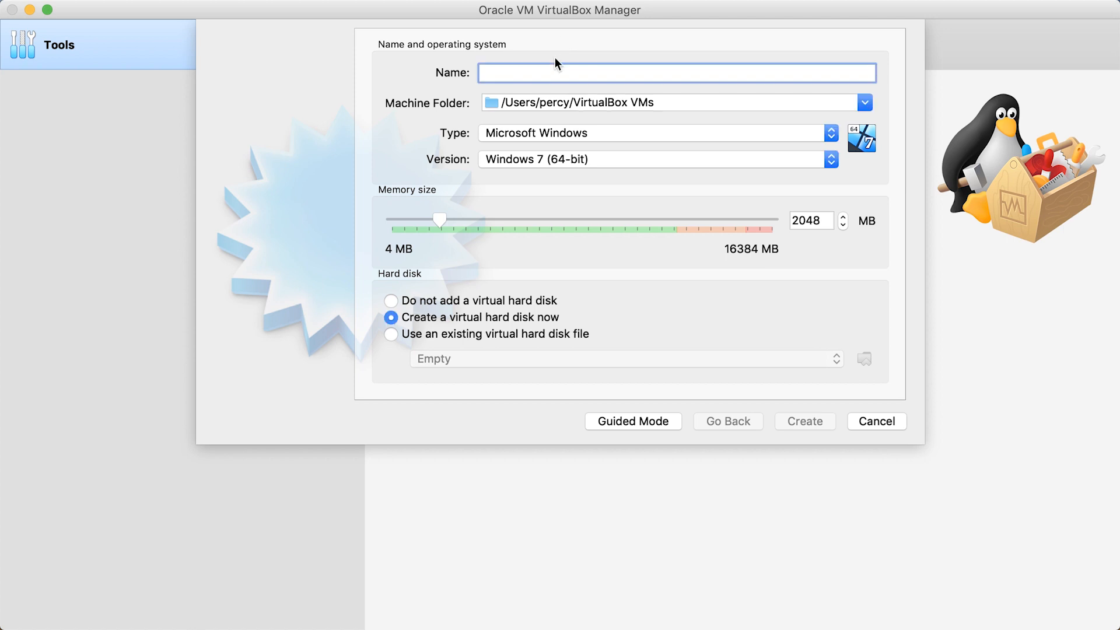
type("Ubuntu 18.04")
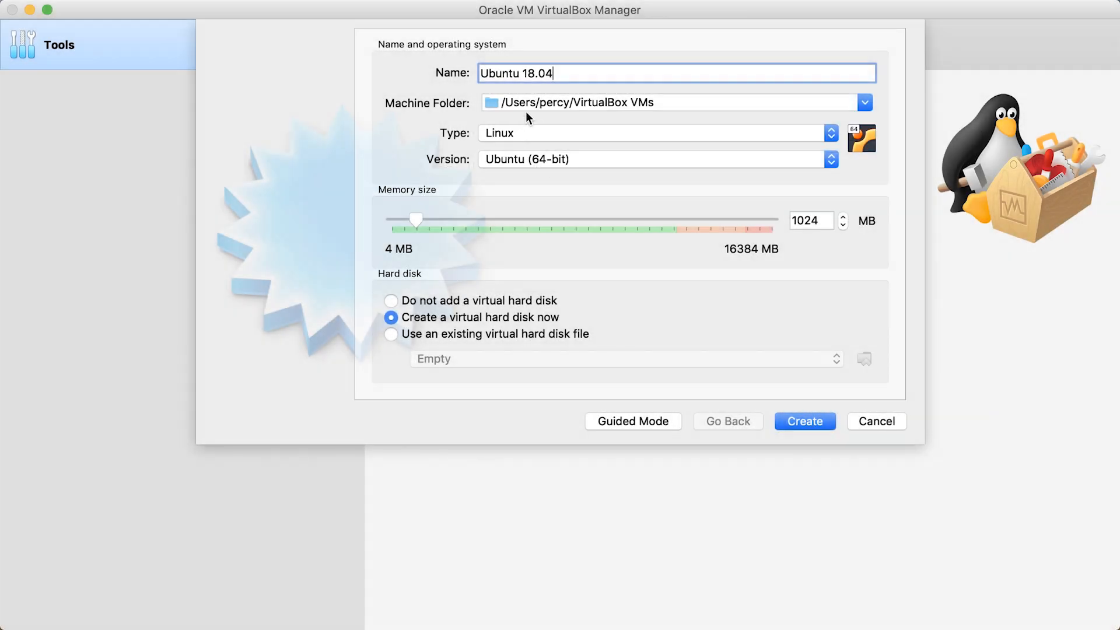
left_click(510, 133)
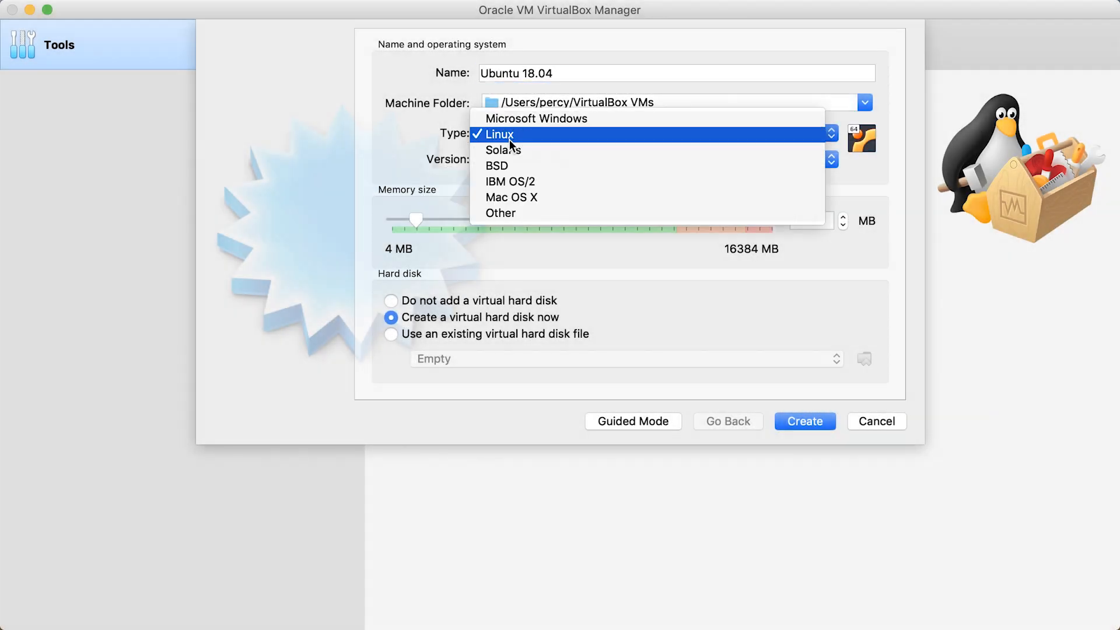
left_click(512, 138)
left_click(511, 159)
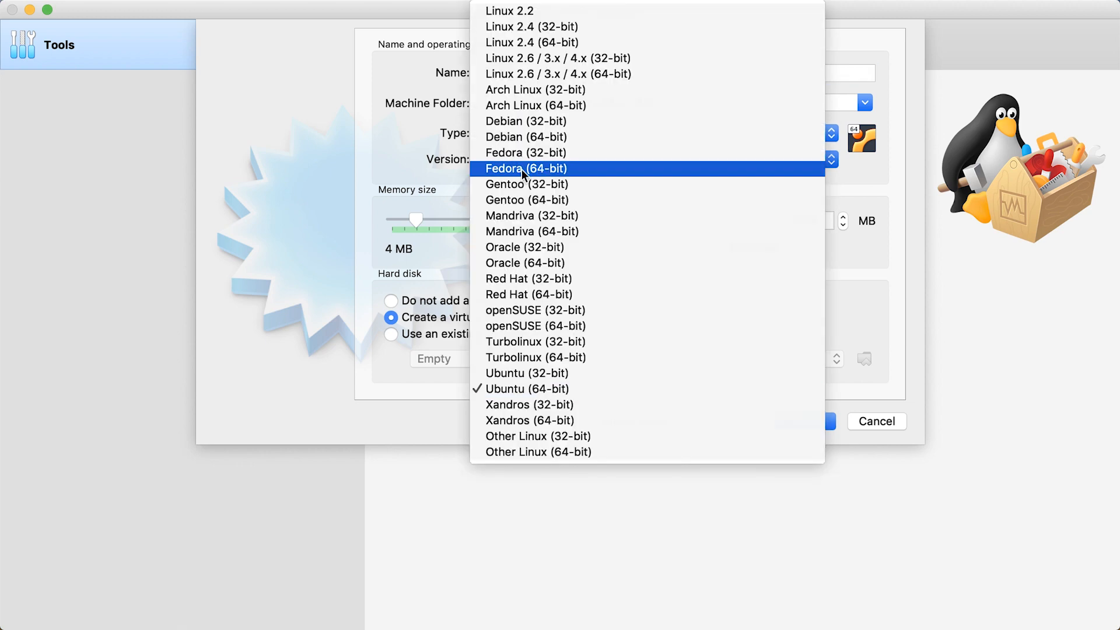
left_click(540, 390)
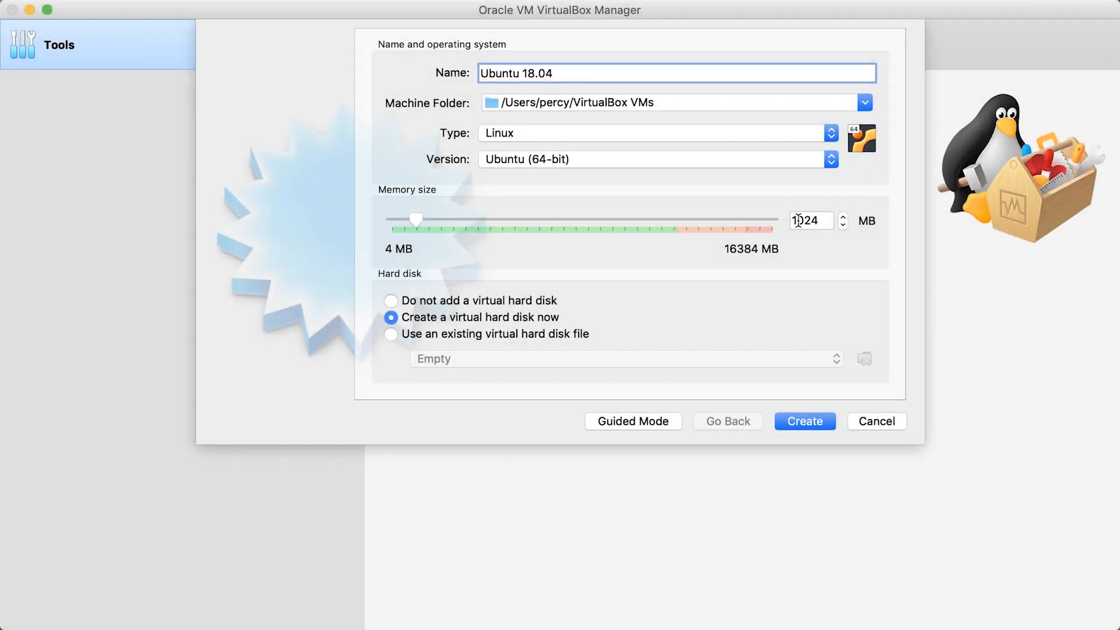
Create the machine with 1024 MB of memory and a new 10 GB dynamically allocated VDI hard disk
left_click(816, 220)
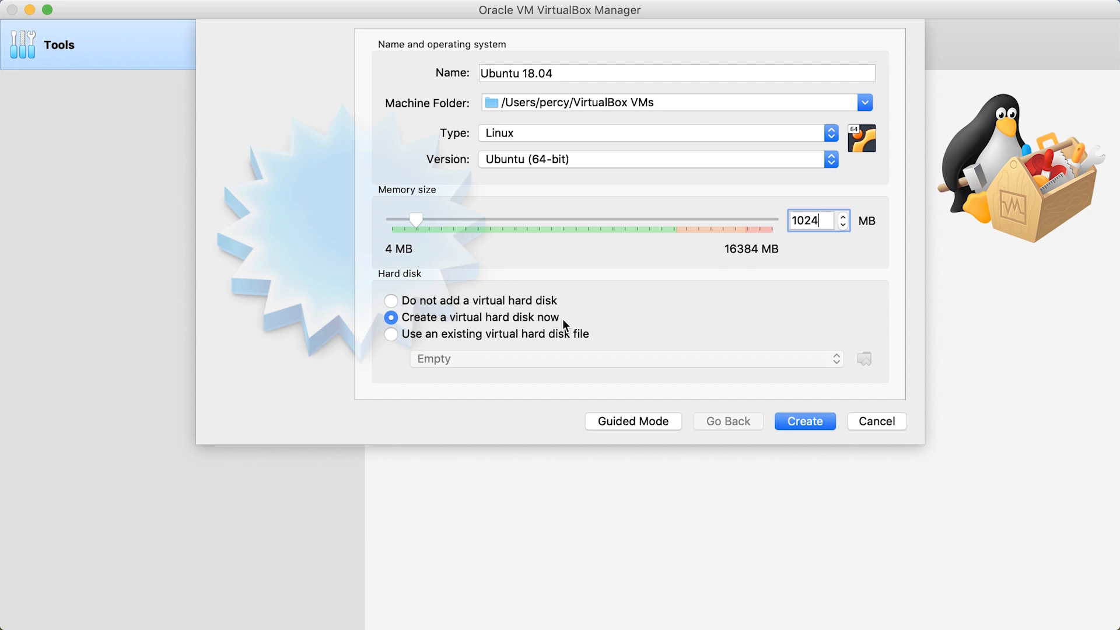
left_click(813, 423)
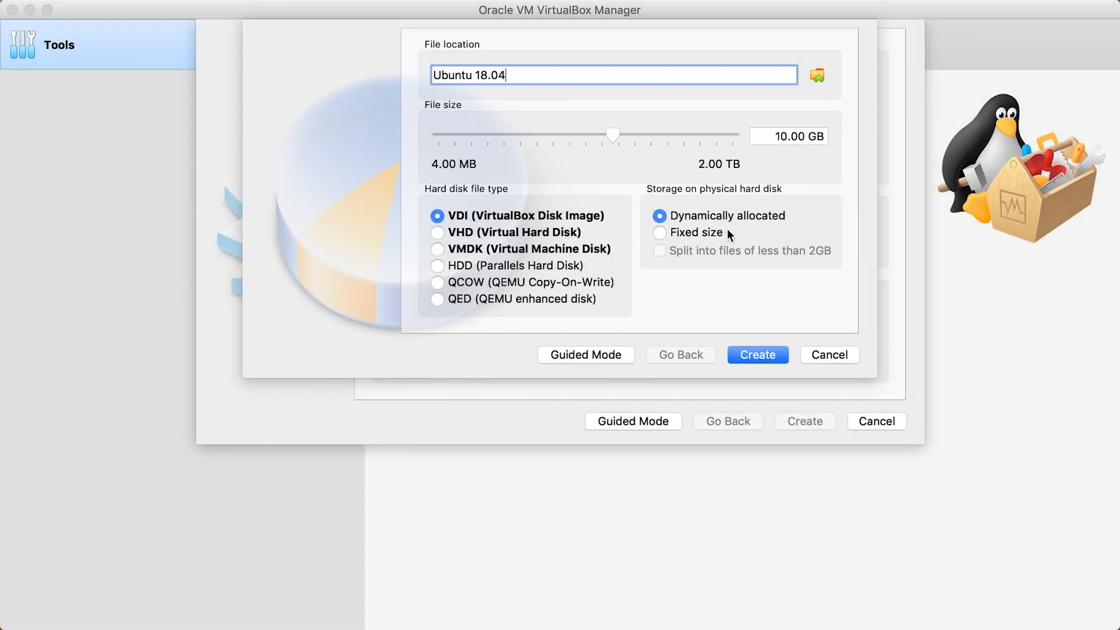
left_click(756, 356)
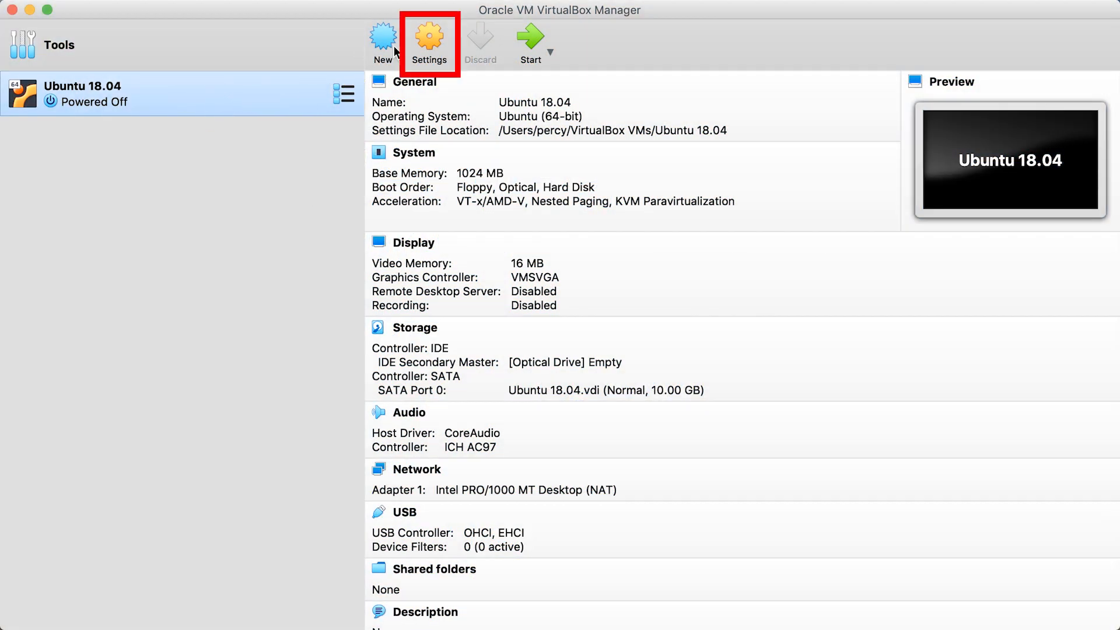
Set the Ubuntu 18.04 machine's processor count to 8 in its system settings and save the change
left_click(435, 38)
left_click(346, 105)
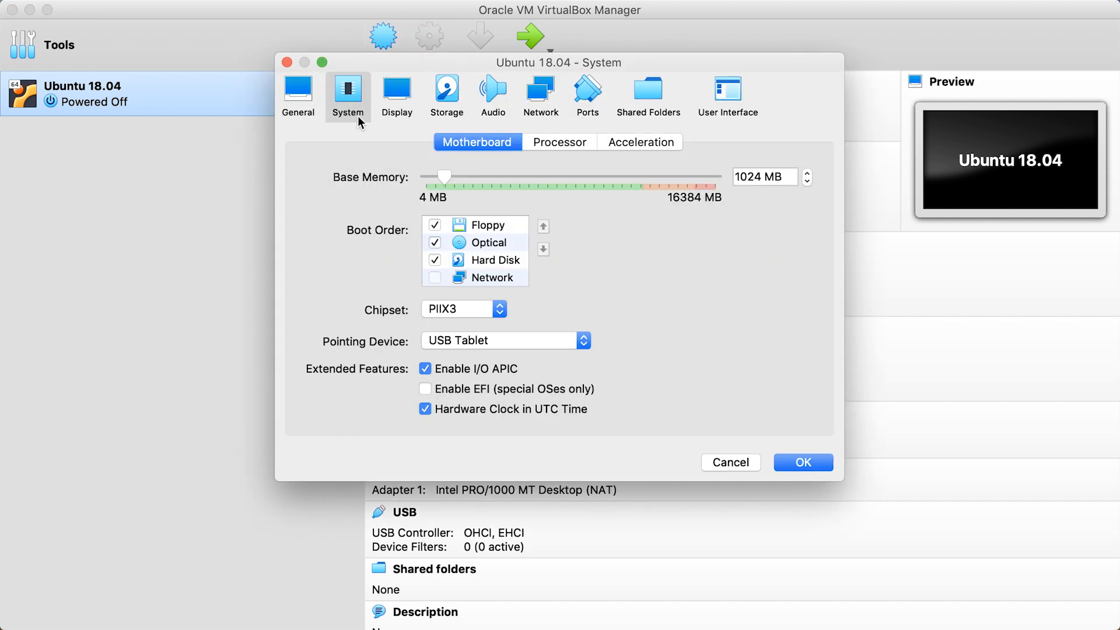
left_click(581, 143)
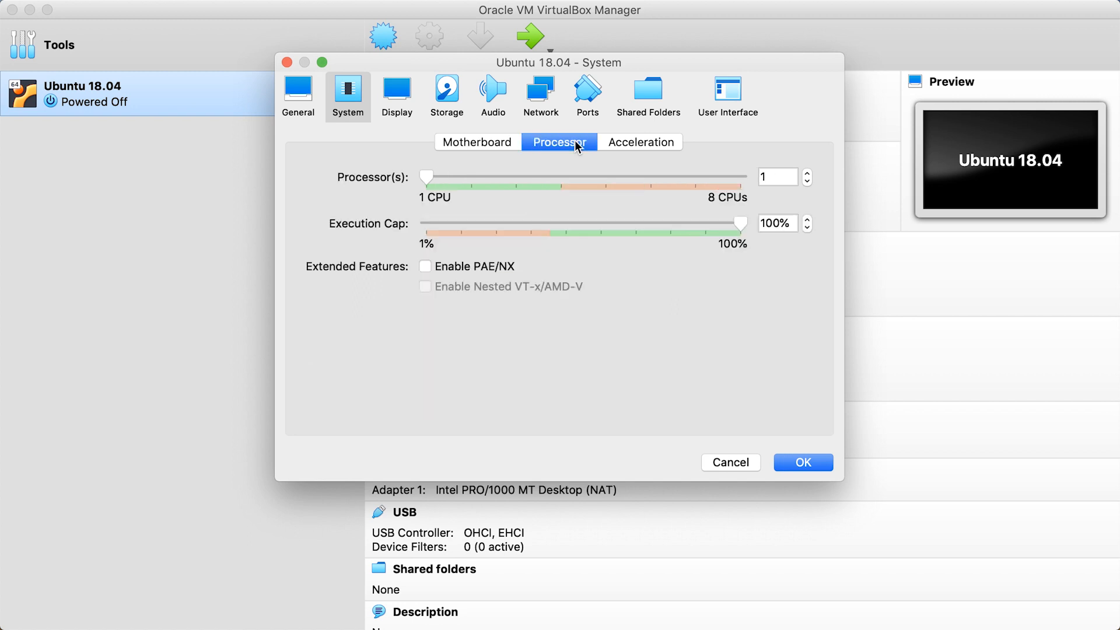
left_click_drag(427, 177, 741, 178)
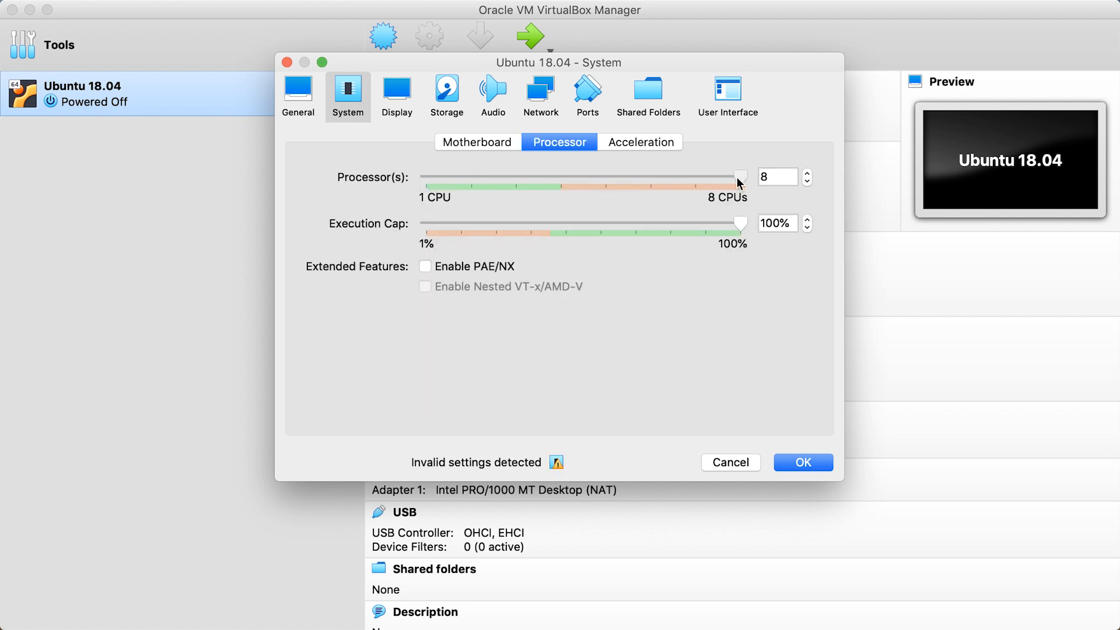
left_click(792, 464)
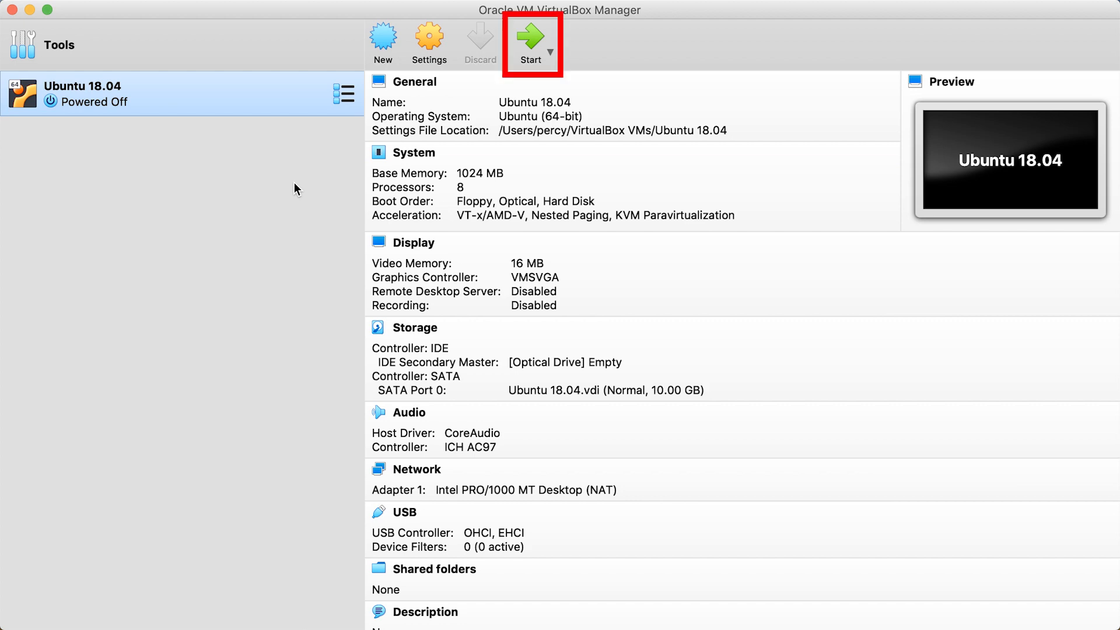
Start the Ubuntu 18.04 machine from the ubuntu-18.04.2-desktop-amd64.iso disk image in the Downloads folder
left_click(527, 36)
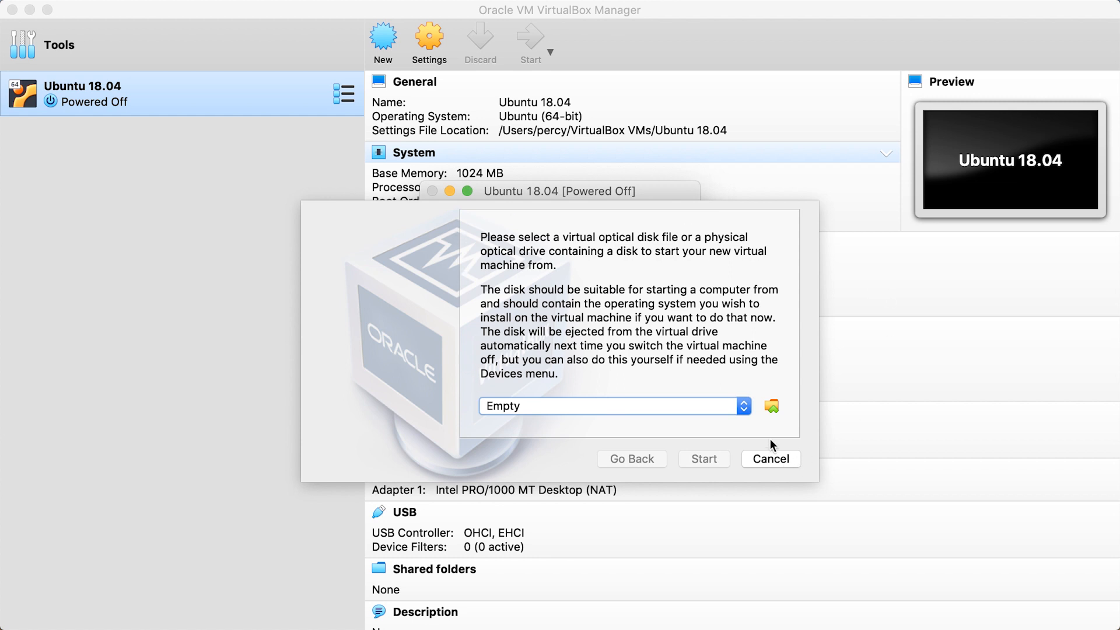
left_click(771, 406)
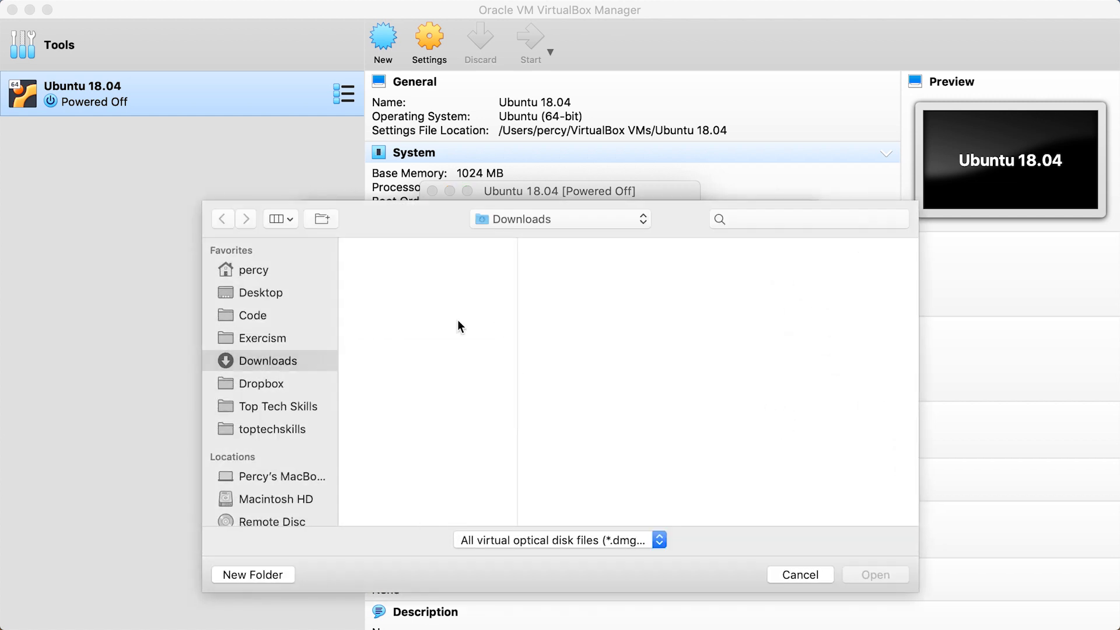
left_click(441, 246)
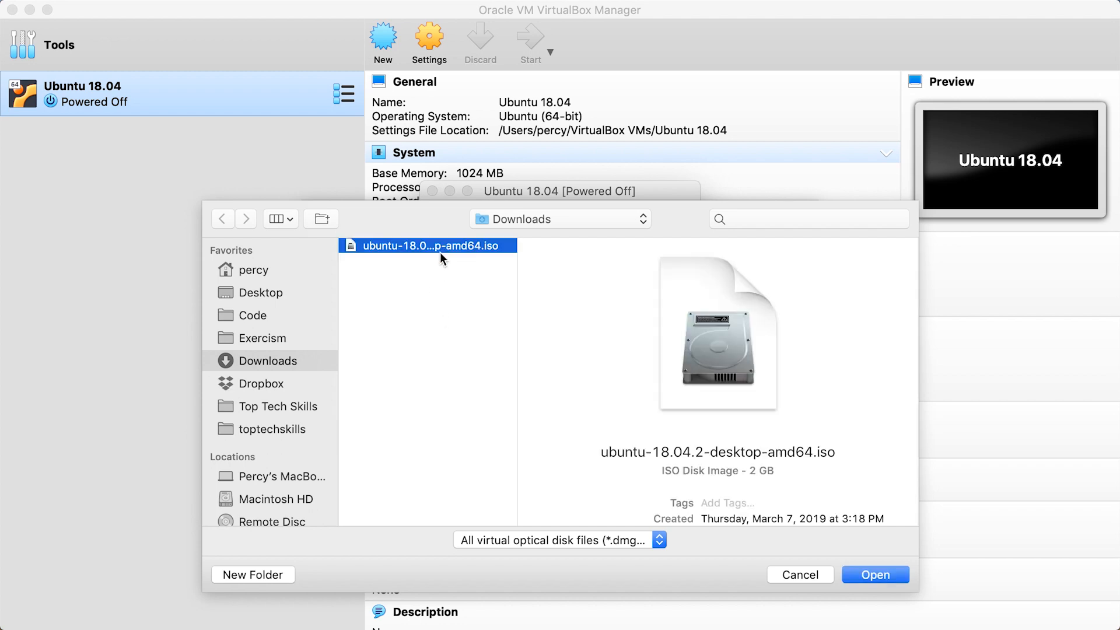
left_click(884, 575)
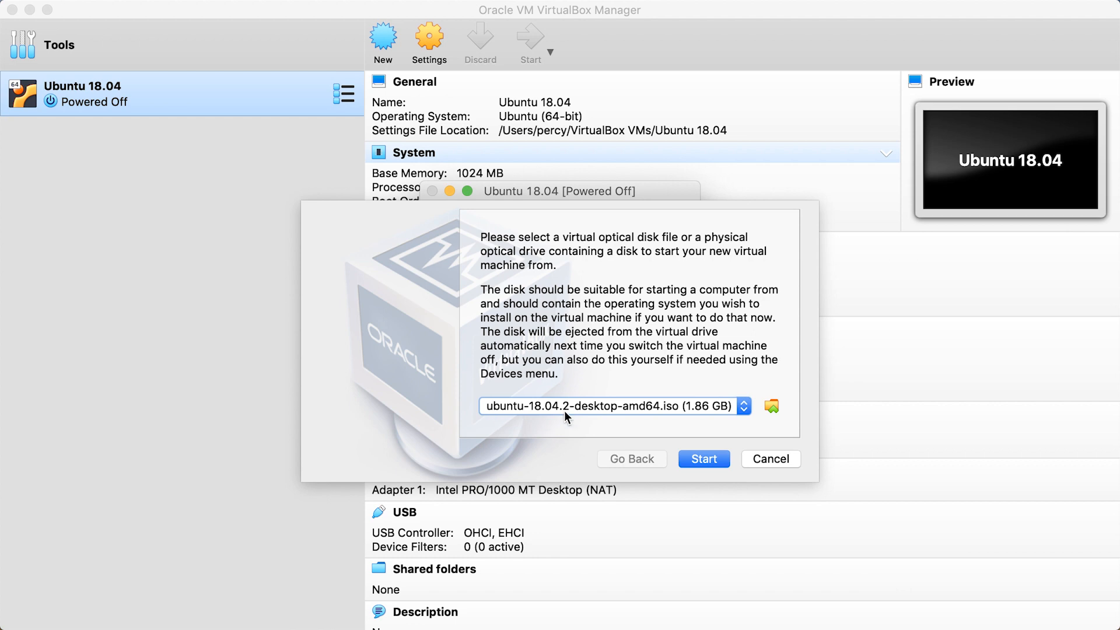
left_click(716, 460)
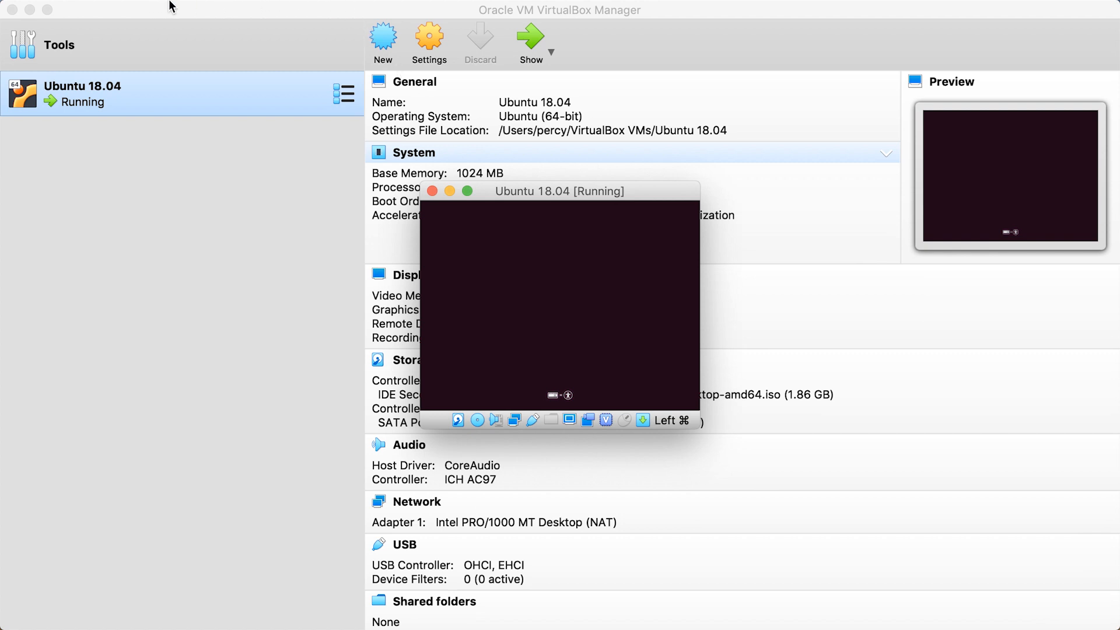
Scale the running machine's virtual screen to 200% (autoscaled output) and reposition its window to fit the screen
mouse_move(171, 6)
left_click(227, 9)
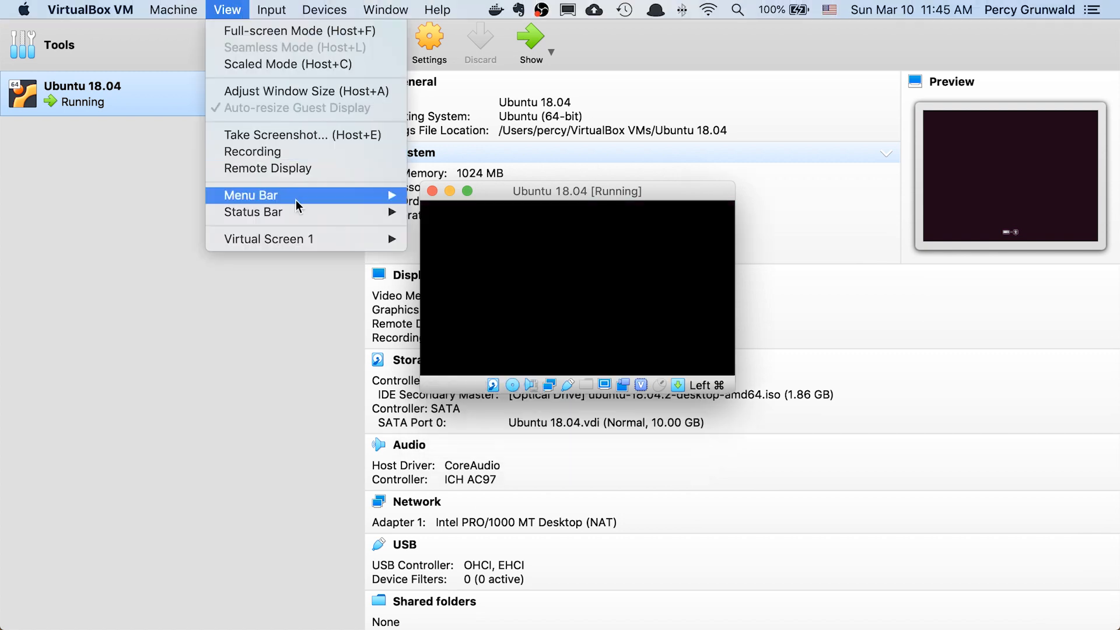
mouse_move(314, 240)
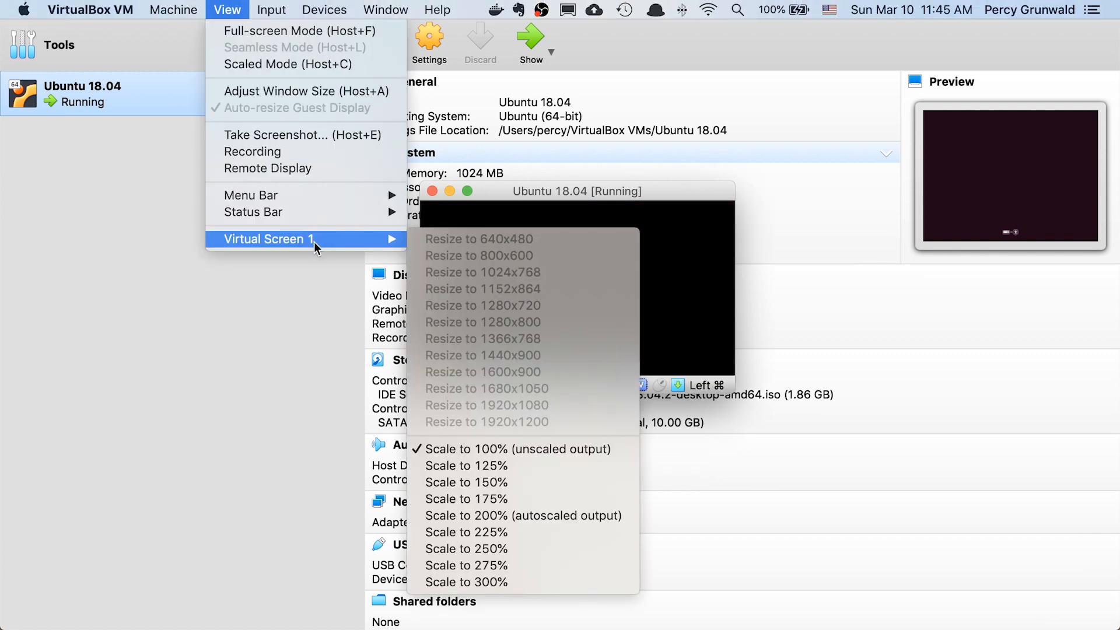
left_click(522, 516)
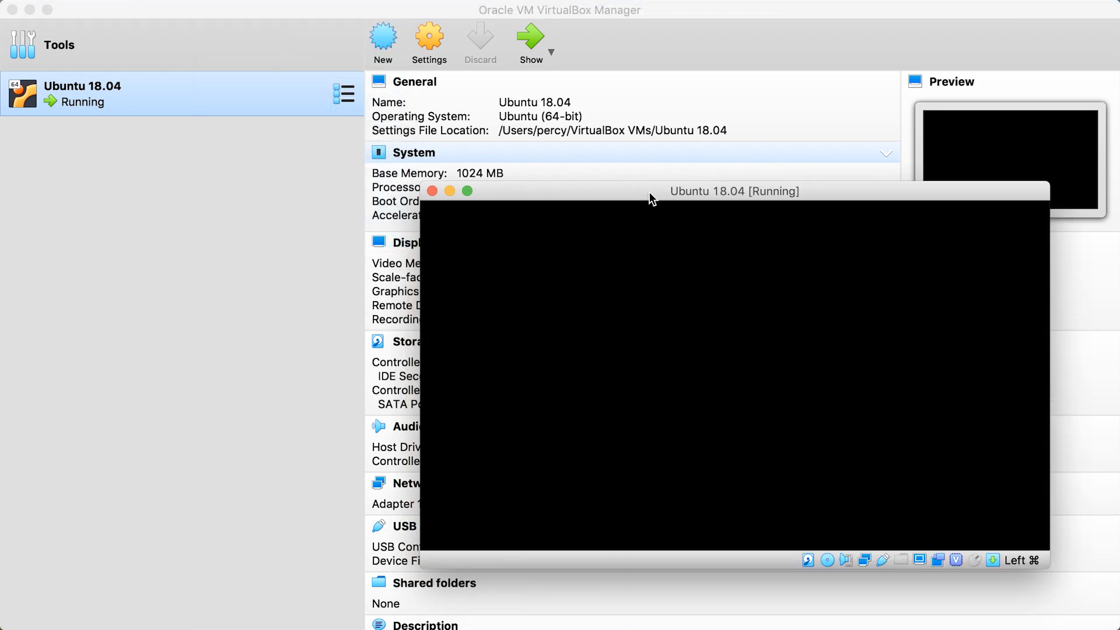
left_click_drag(651, 196, 483, 69)
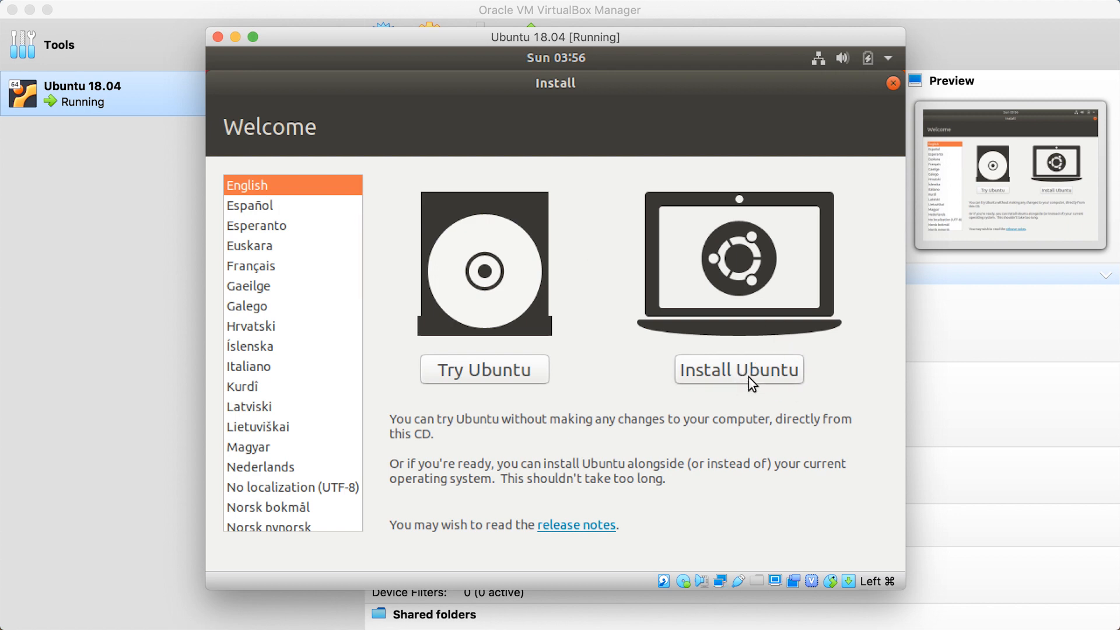
Begin installing Ubuntu with the English (US) keyboard layout and a normal installation that downloads updates
left_click(748, 377)
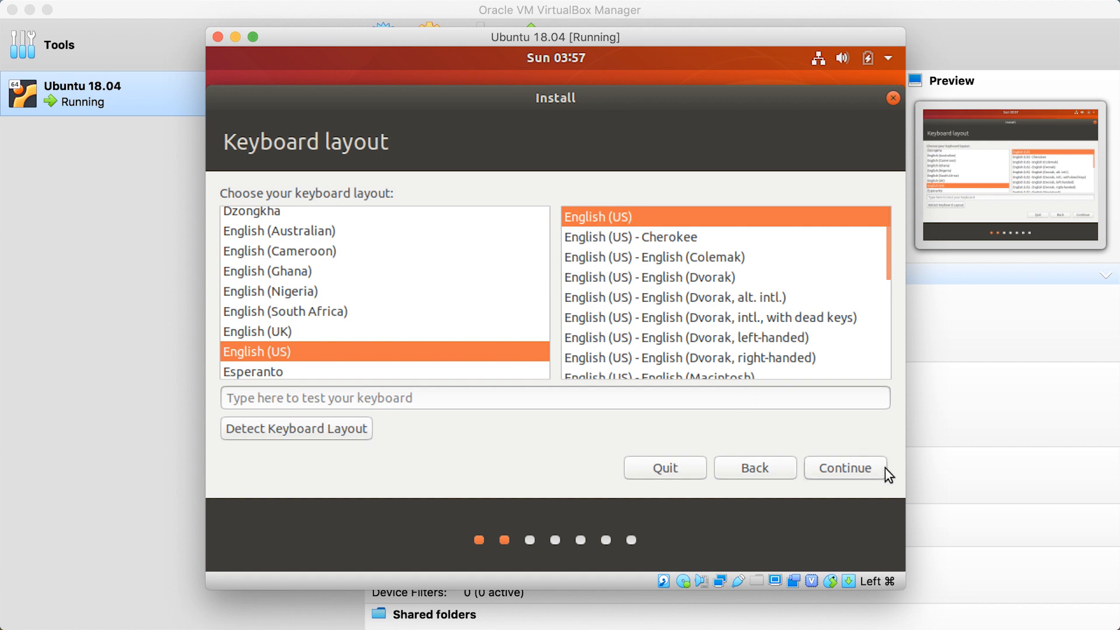
left_click(854, 469)
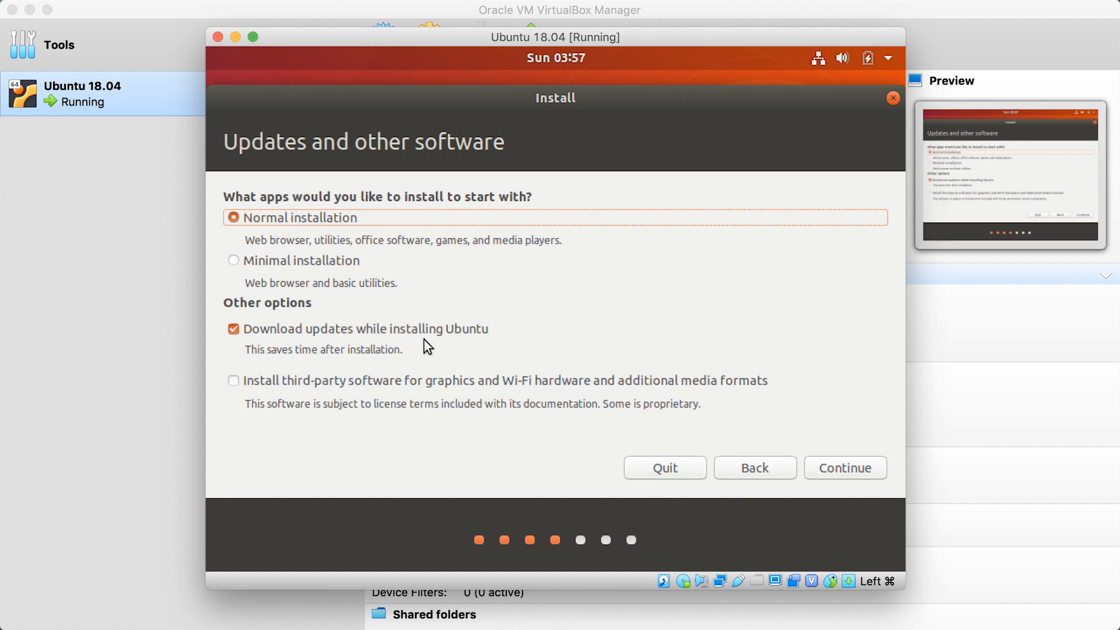
left_click(845, 470)
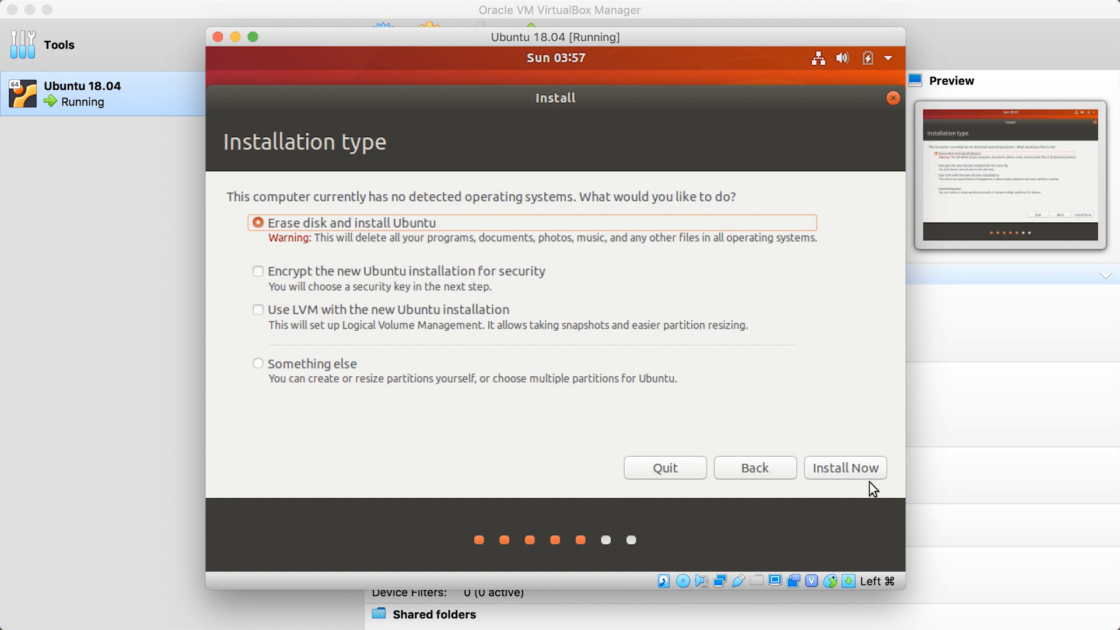
Choose to erase the disk and install Ubuntu, write the changes to disk, and accept Perth as the location
left_click(852, 467)
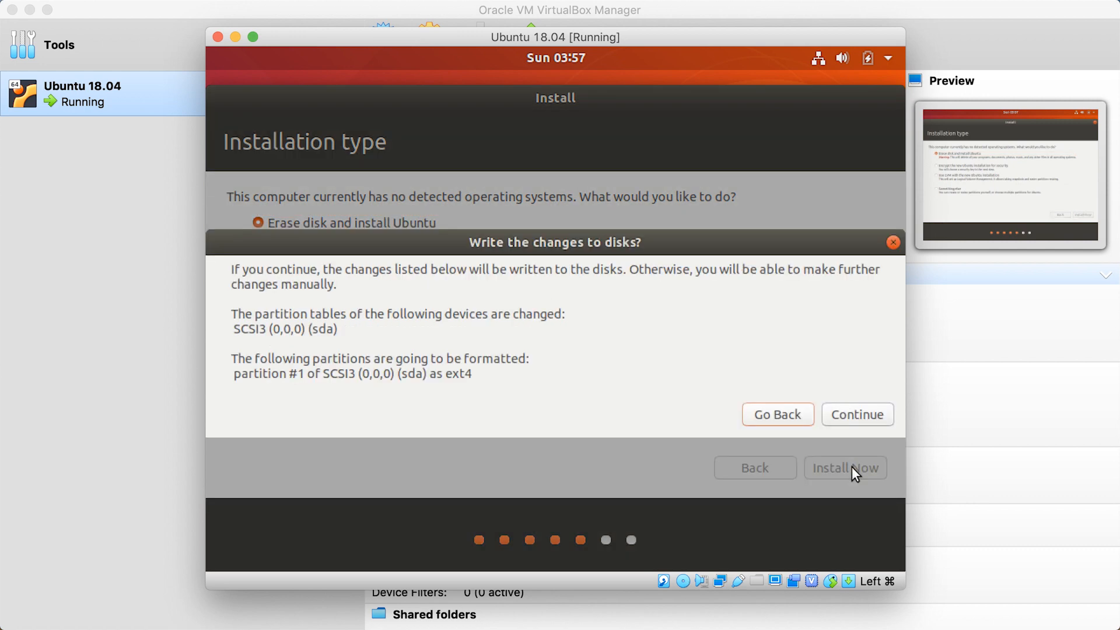
left_click(852, 412)
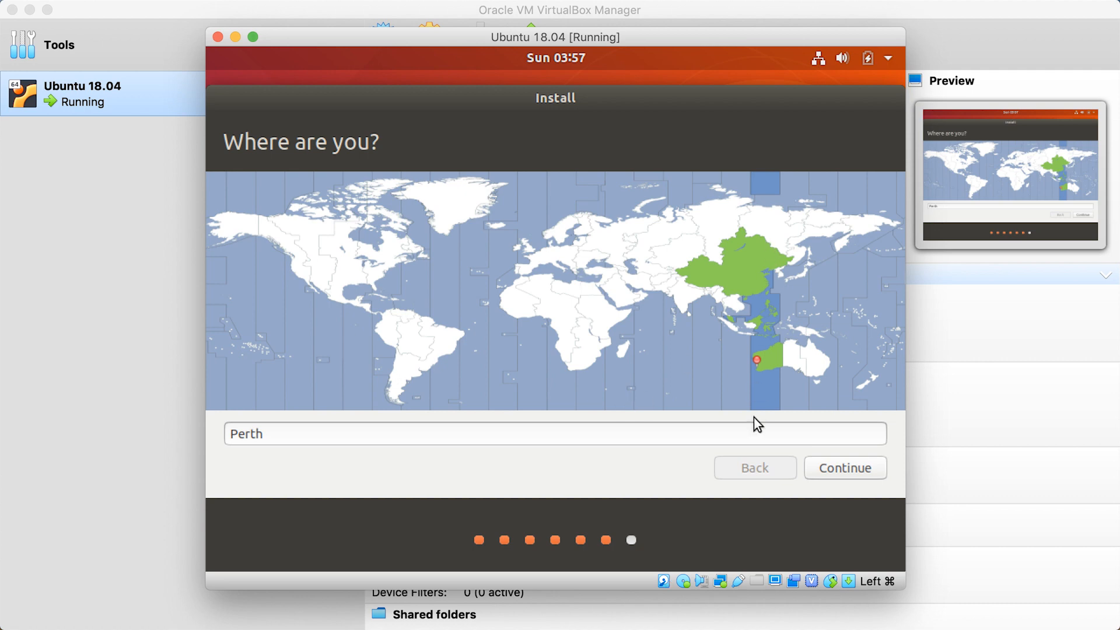
left_click(837, 467)
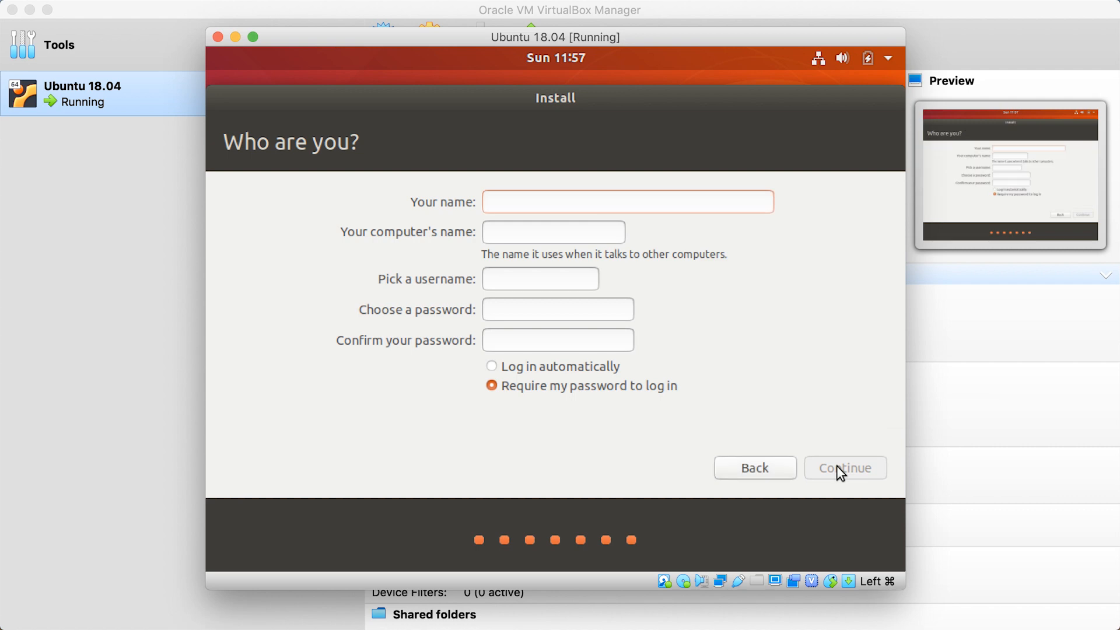
Enter the user's name and account password with confirmation, choose to log in automatically, and continue the Ubuntu installation
type("percy")
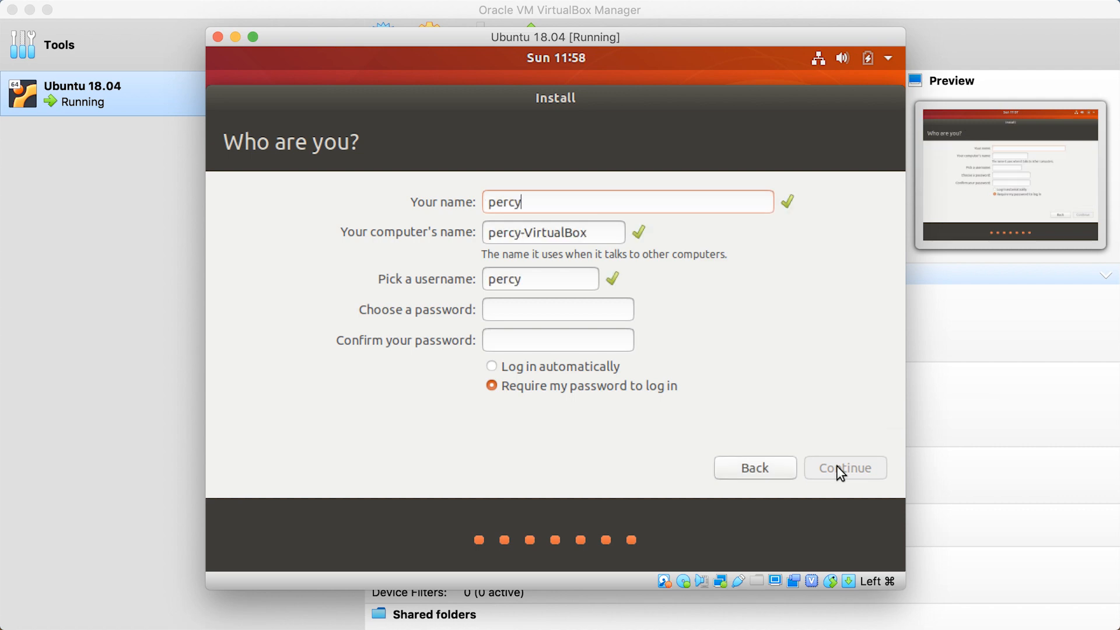
left_click(589, 310)
type("*********")
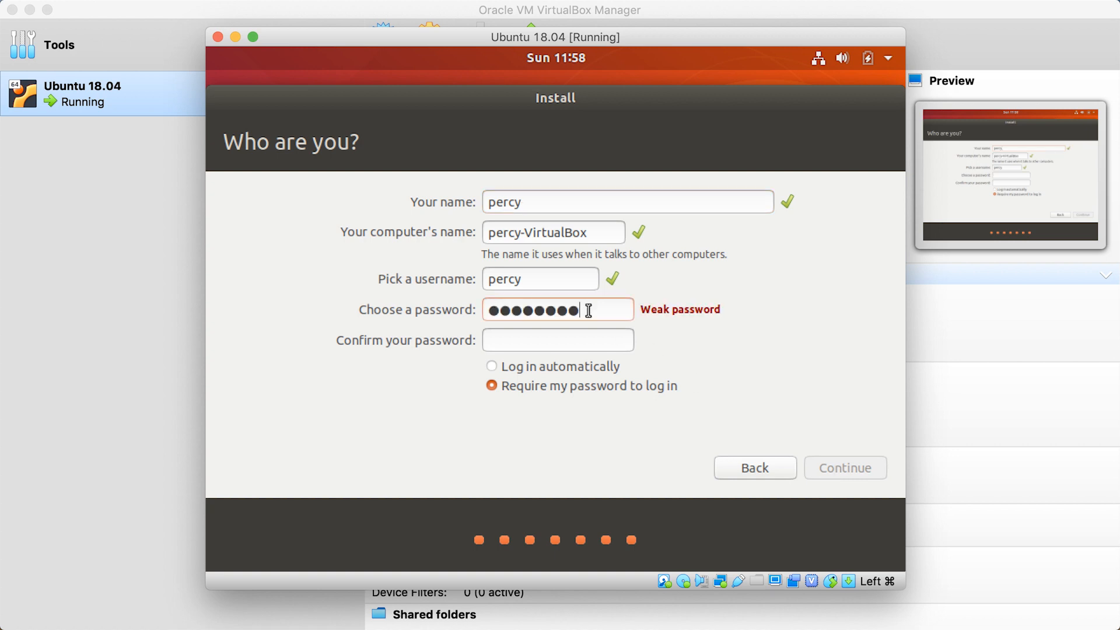
key("Tab")
type("*********")
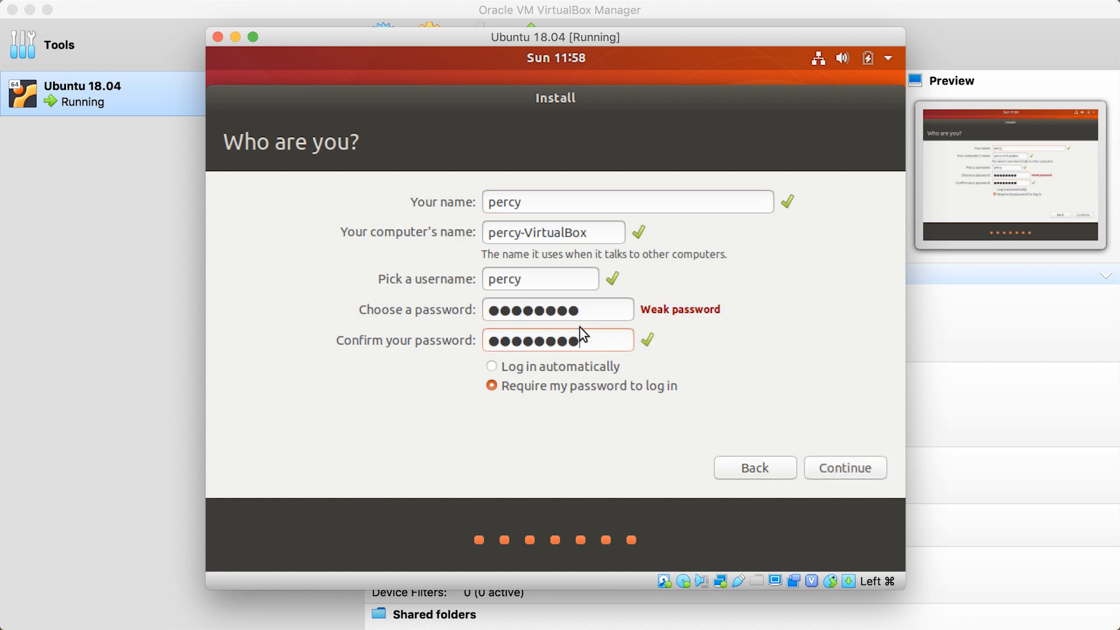
left_click(557, 367)
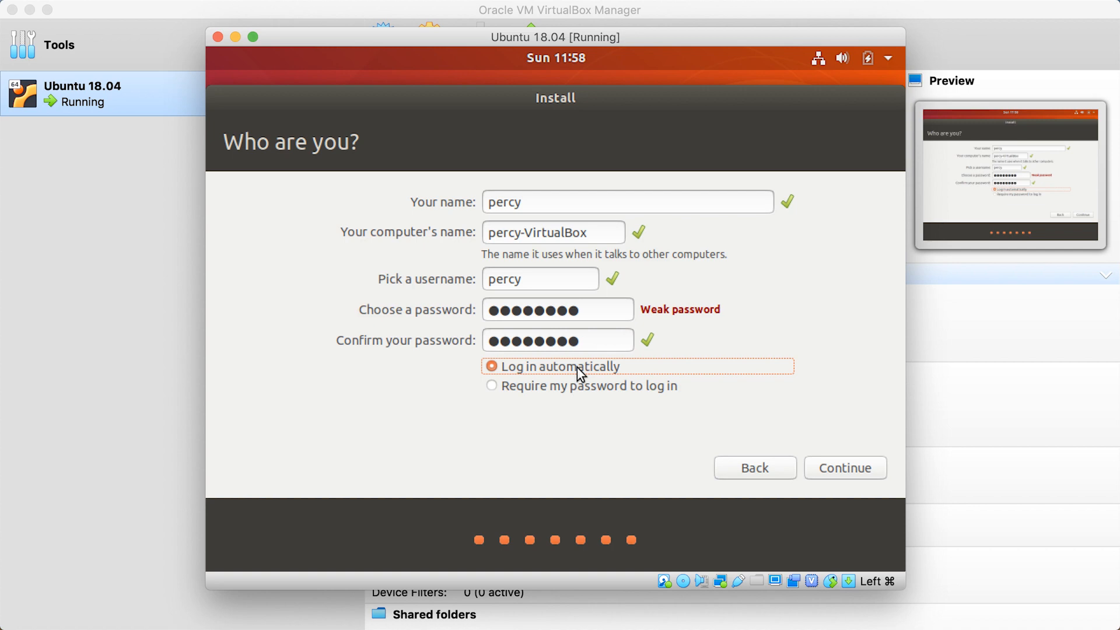
left_click(845, 467)
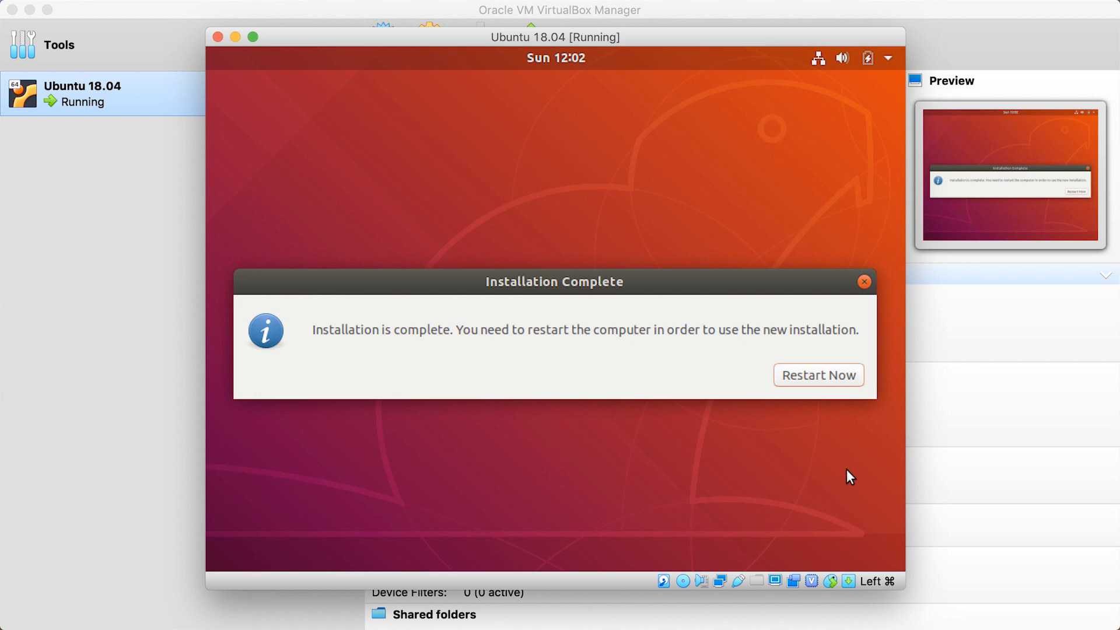
Restart into the new Ubuntu installation and quit the Welcome to Ubuntu introduction
left_click(807, 373)
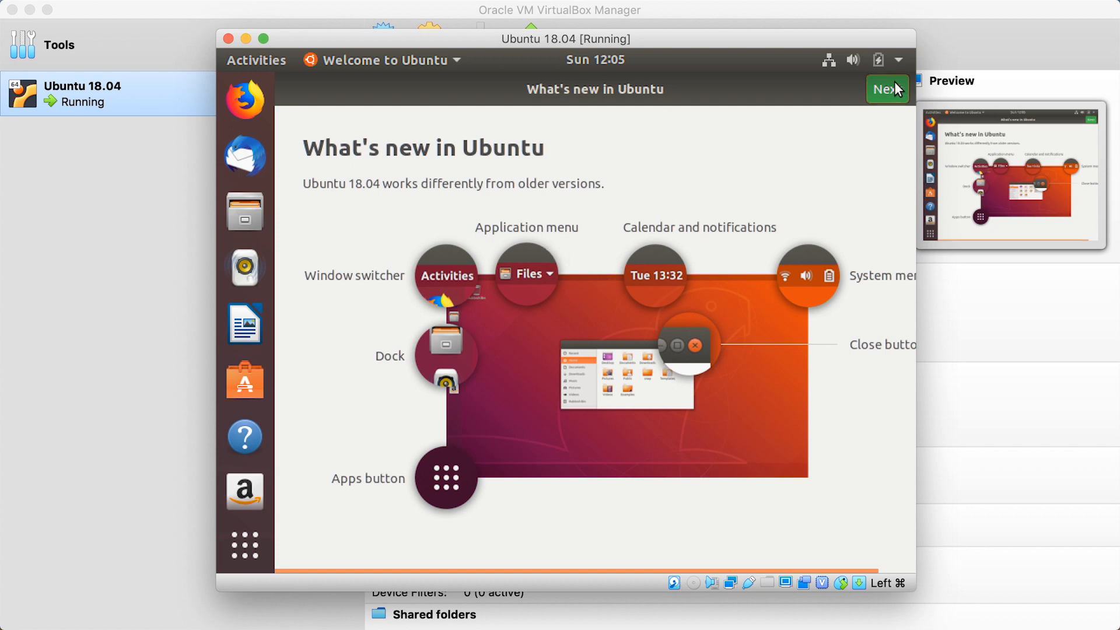
left_click(457, 61)
left_click(428, 114)
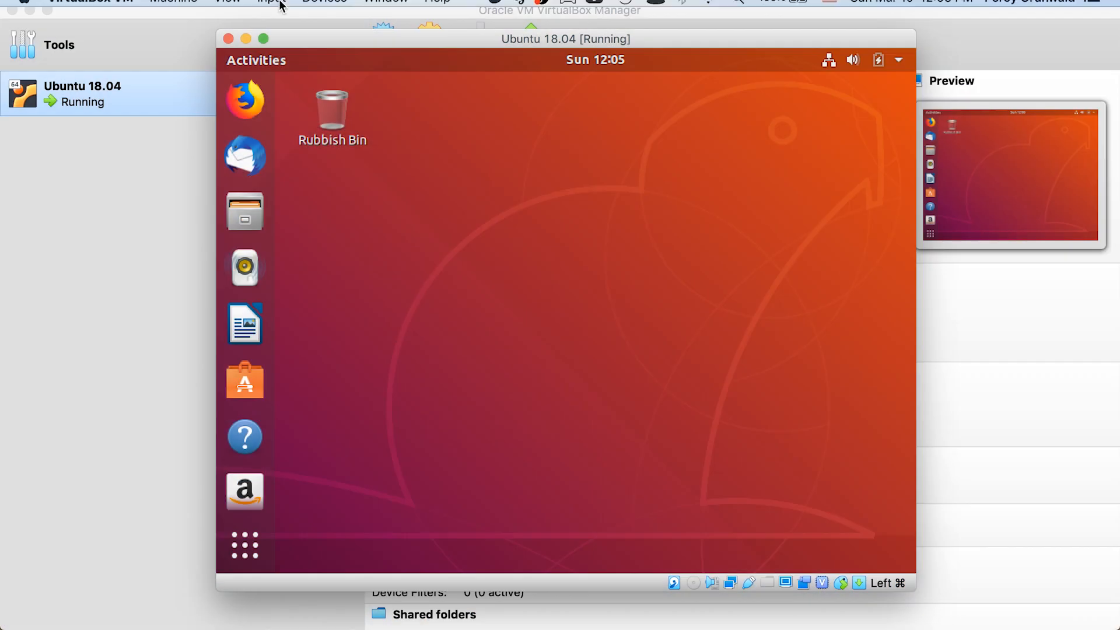
Insert the Guest Additions CD image into the machine and run its installer, authenticating with the account password
left_click(302, 10)
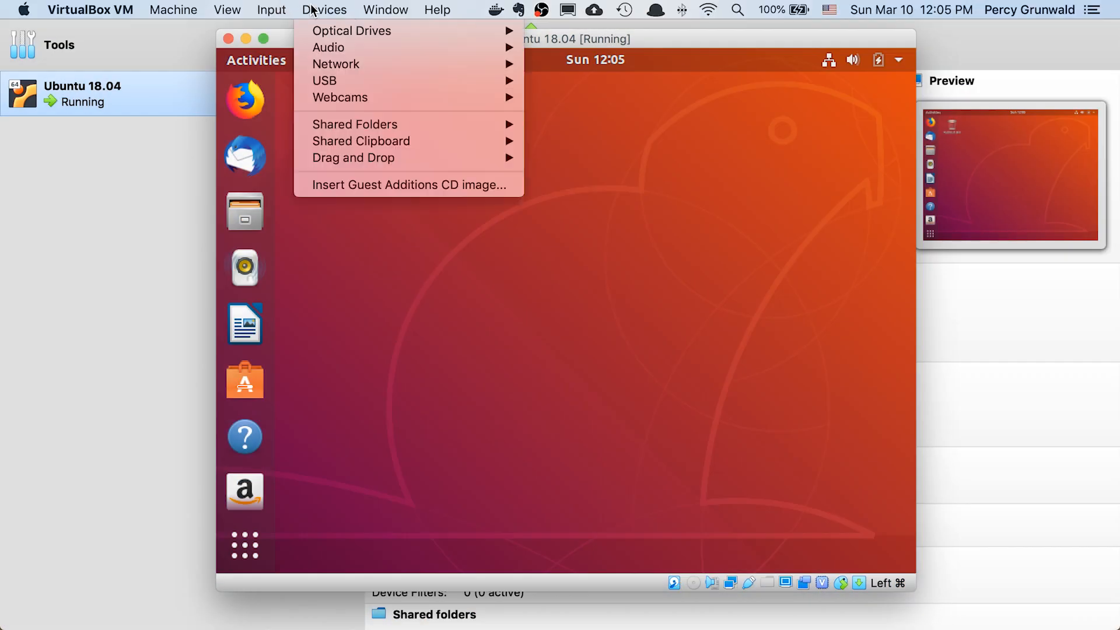
left_click(389, 185)
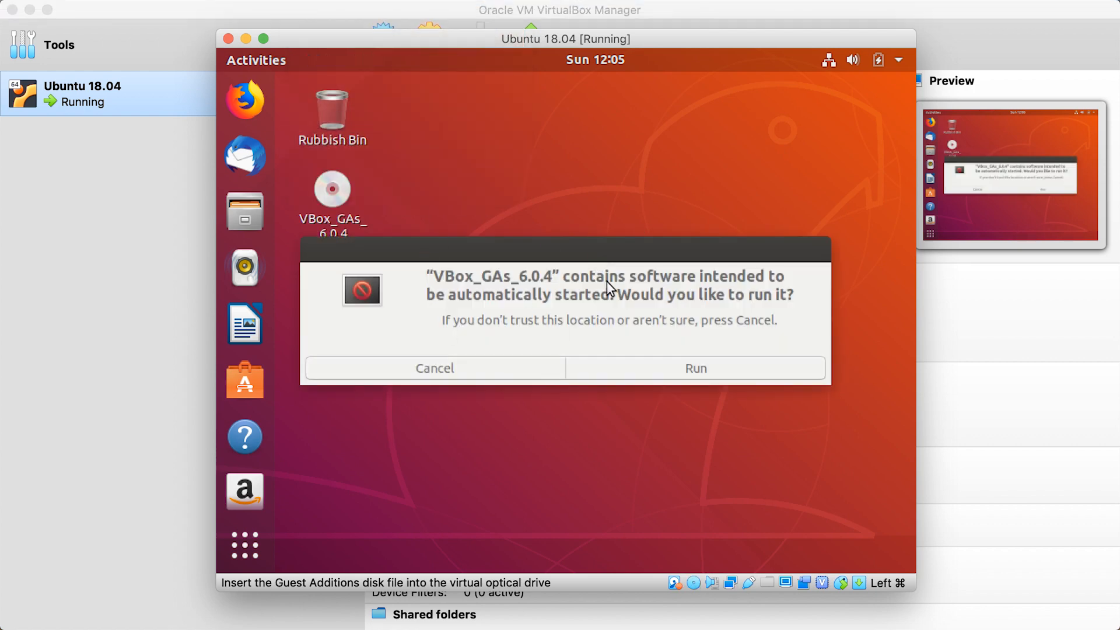
left_click(696, 370)
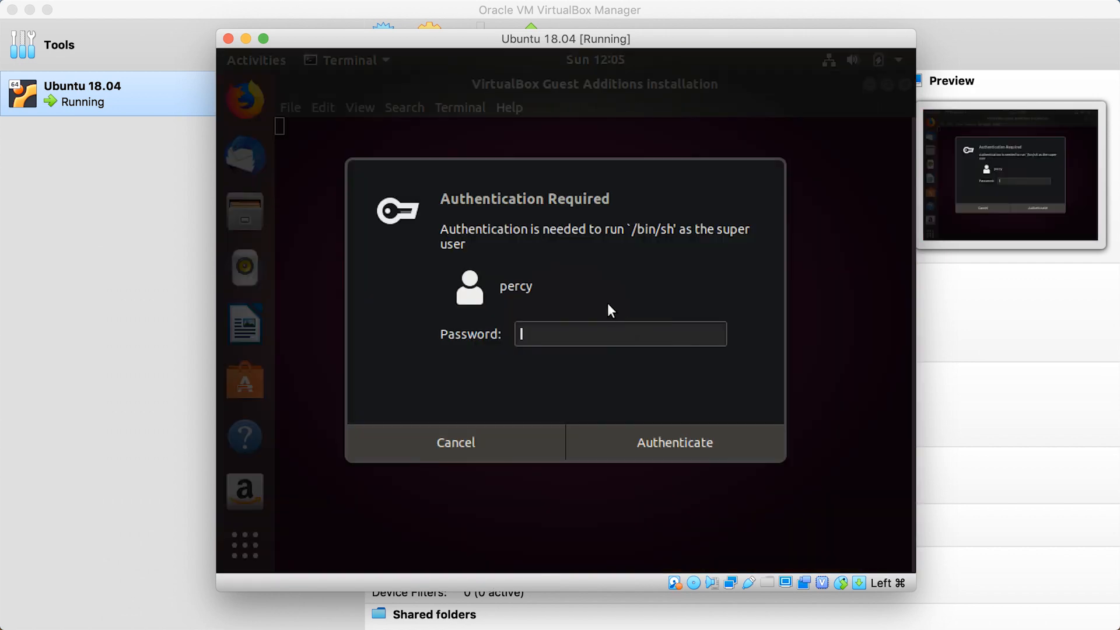
type("********")
key("Return")
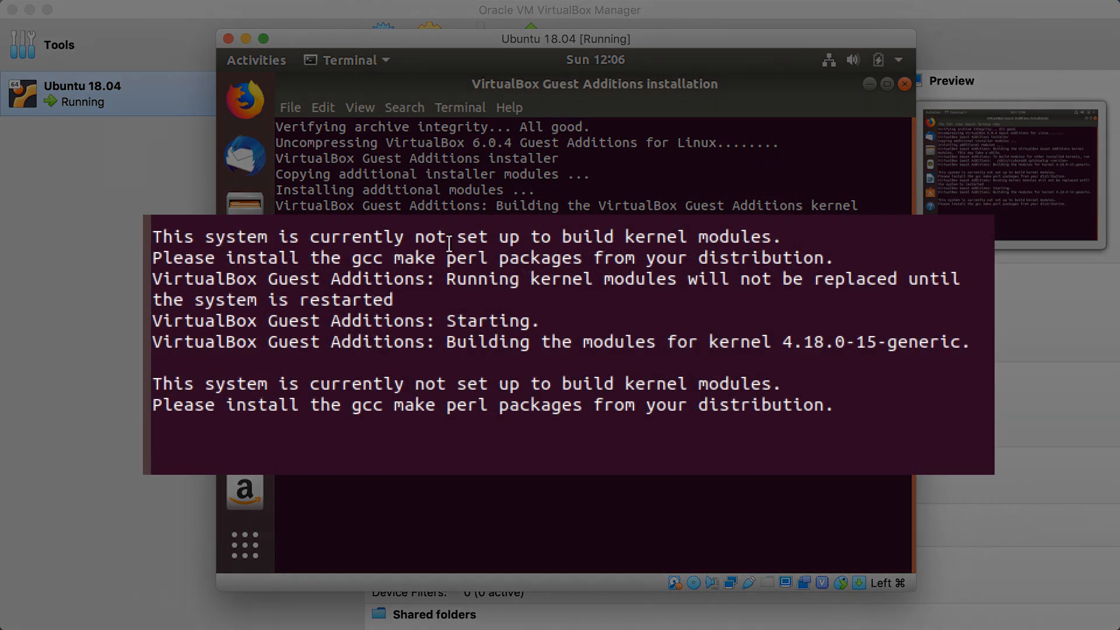
Read the kernel module messages in the installer output and close the Guest Additions installation window
left_click_drag(449, 244, 154, 235)
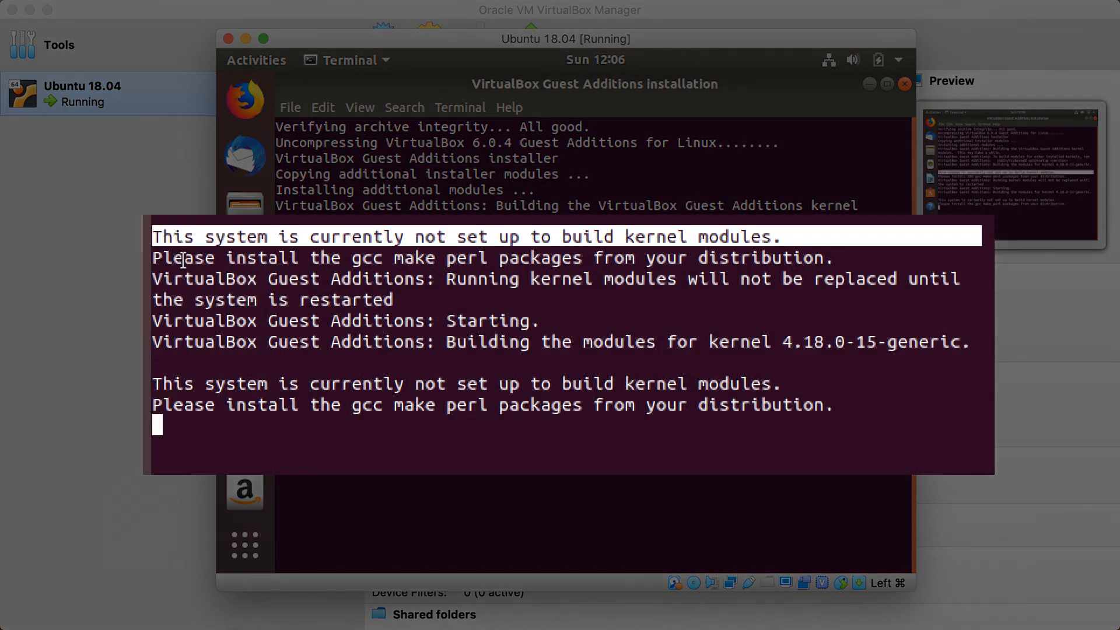
left_click_drag(155, 257, 827, 258)
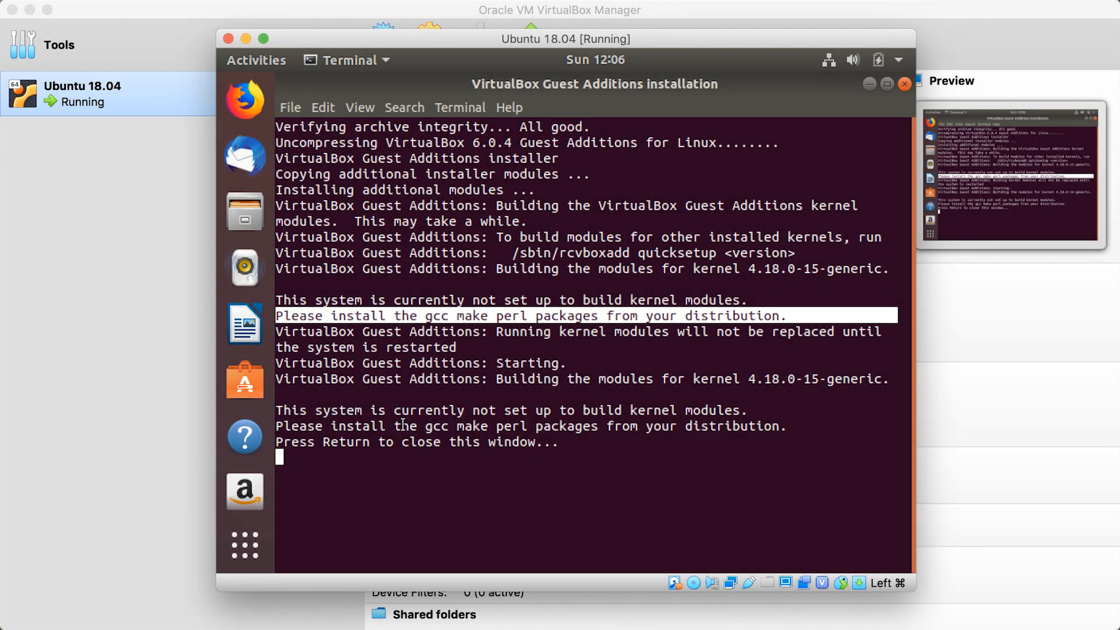
left_click(316, 417)
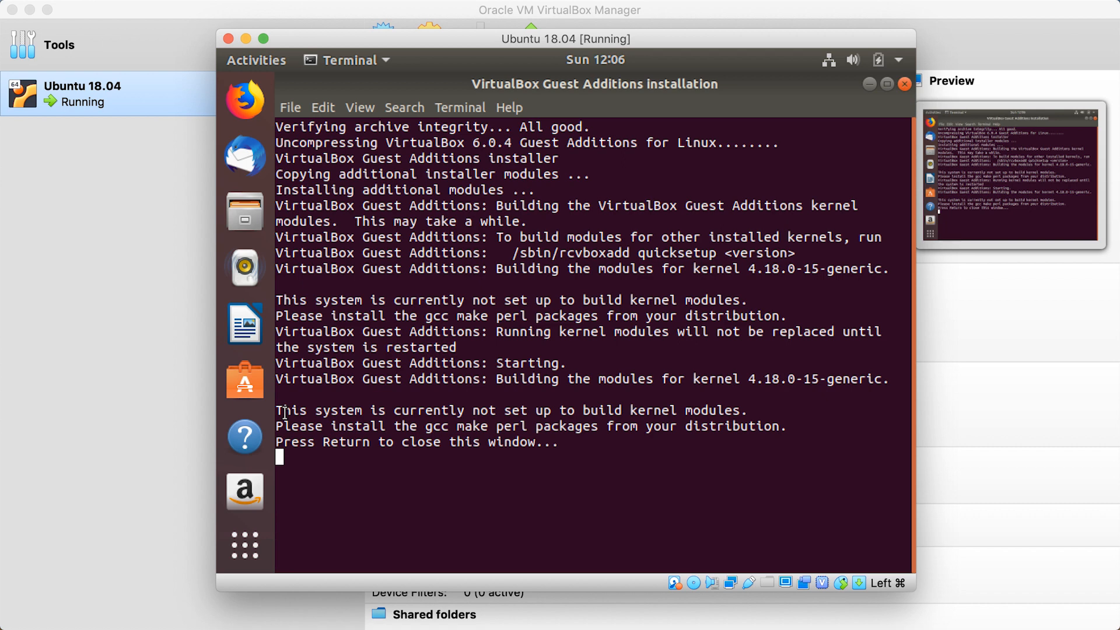
key("Return")
Open a terminal from the desktop and run "sudo apt-get update", authenticating with the account password
right_click(556, 268)
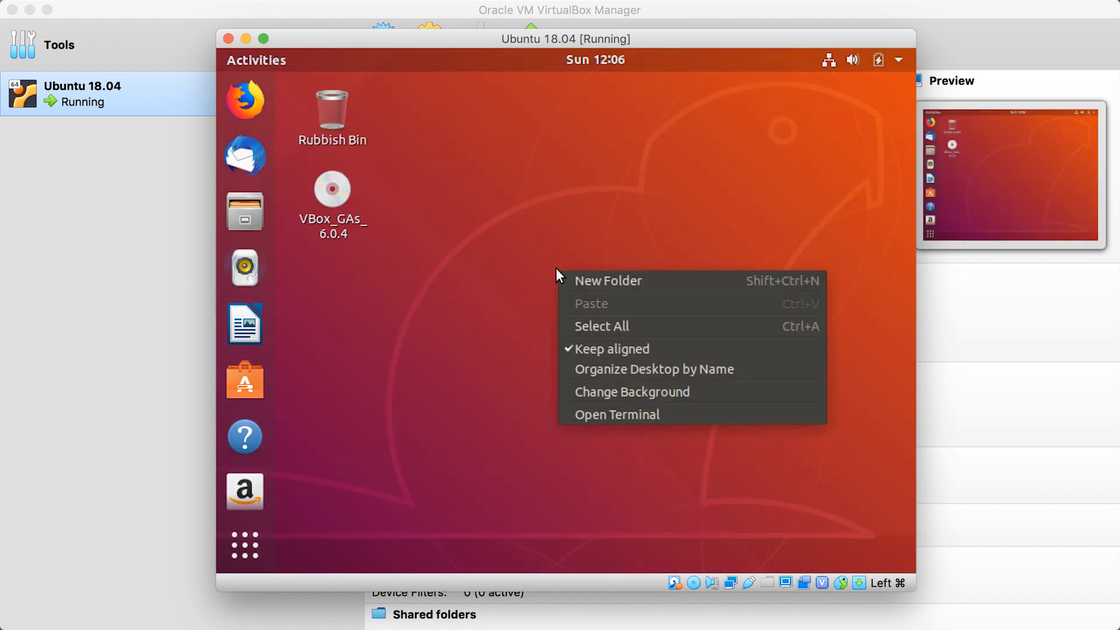
left_click(611, 412)
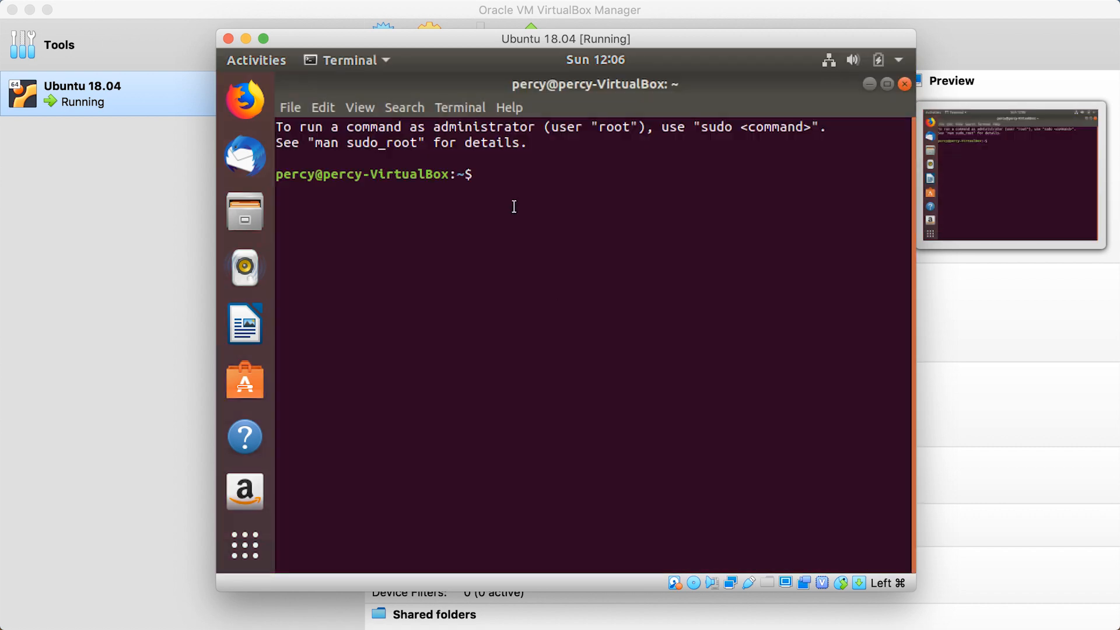
type("sudo apt-get update")
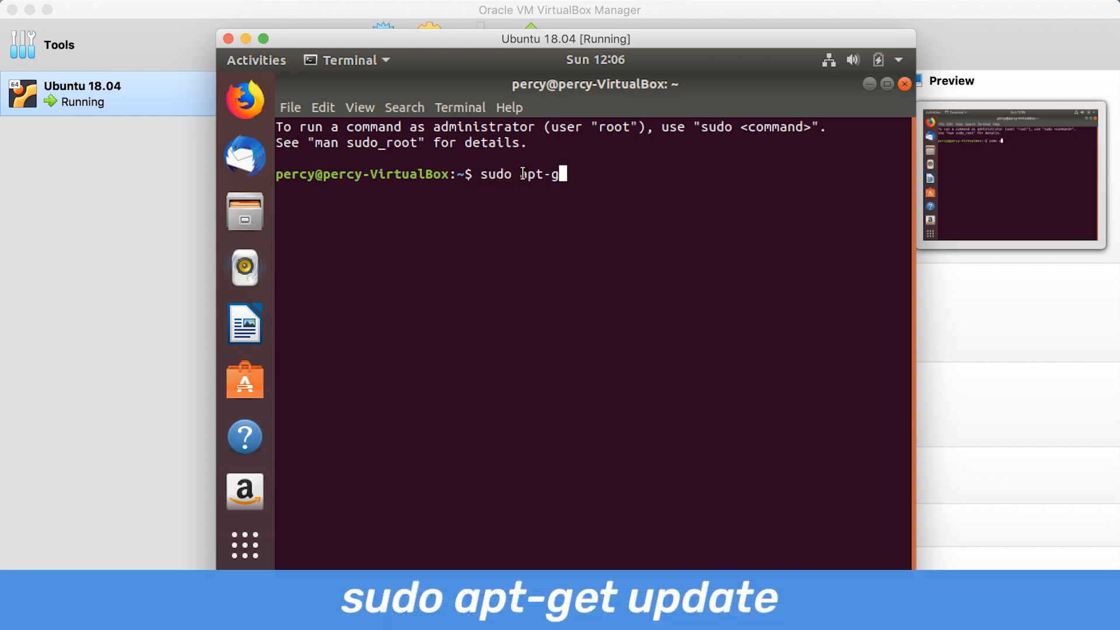
key("Return")
key("Return")
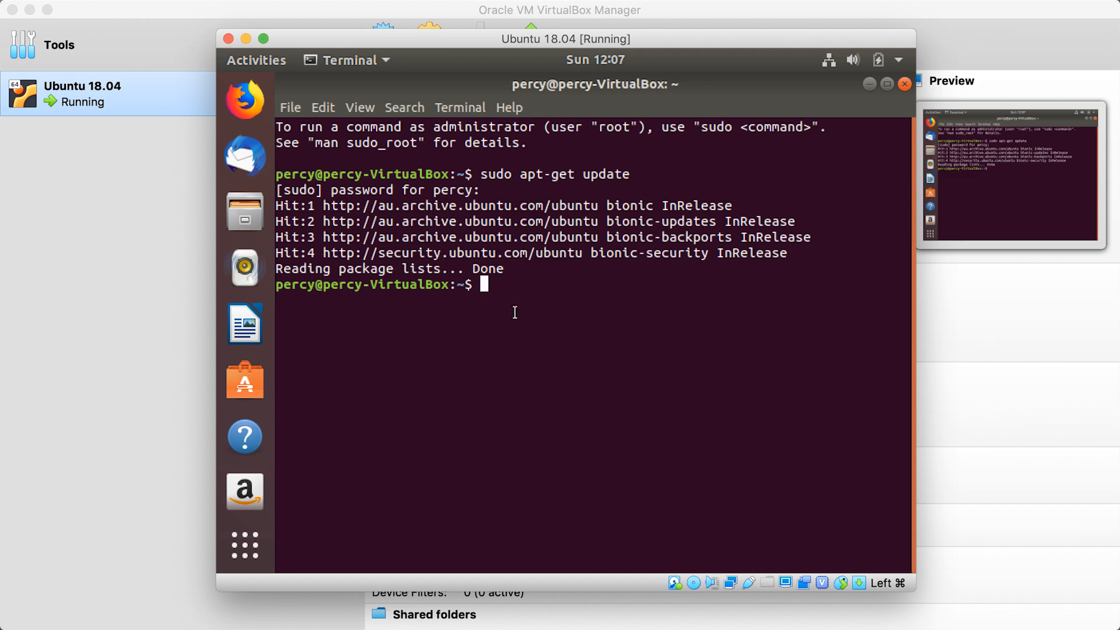
Run "sudo apt-get install -y gcc make perl" and close the terminal and the Software Updater window
type("sudo apt-g")
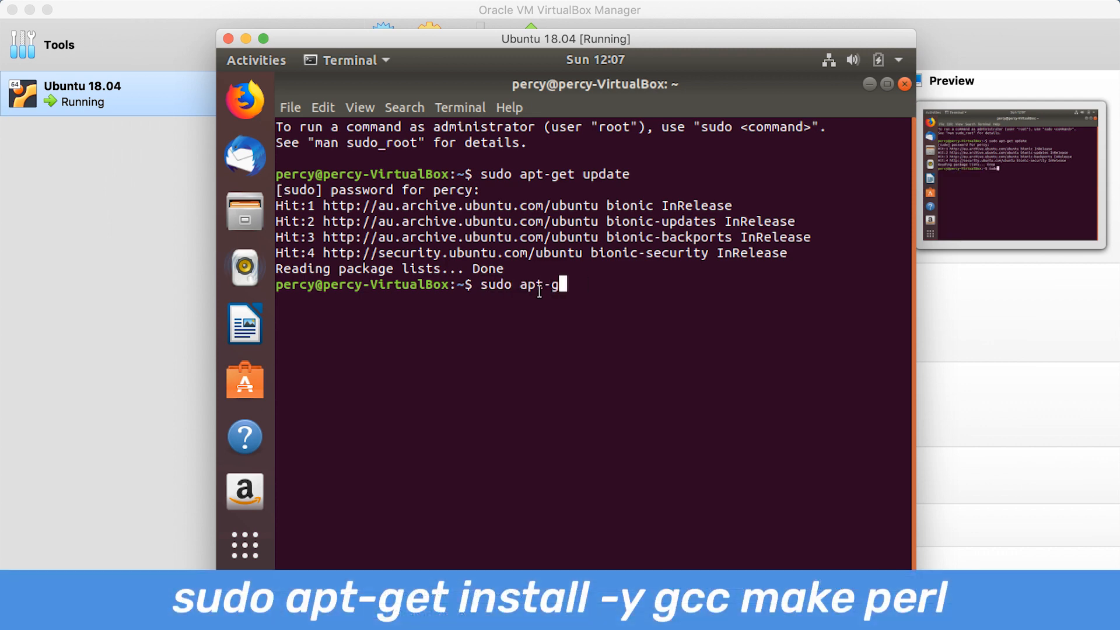
type("et install -y ")
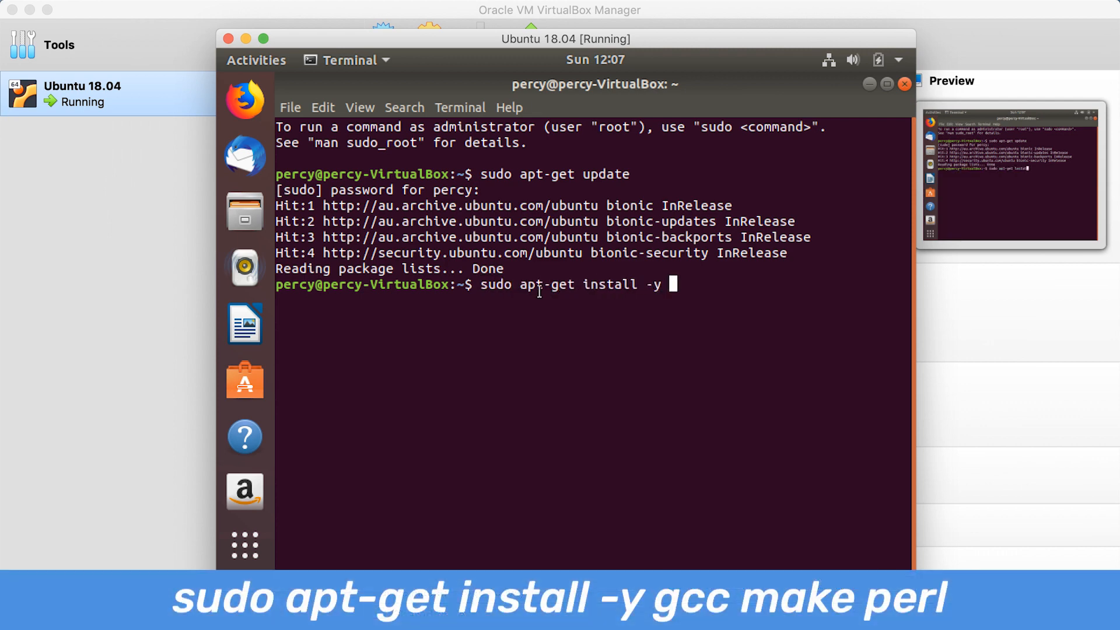
type("gcc make perl")
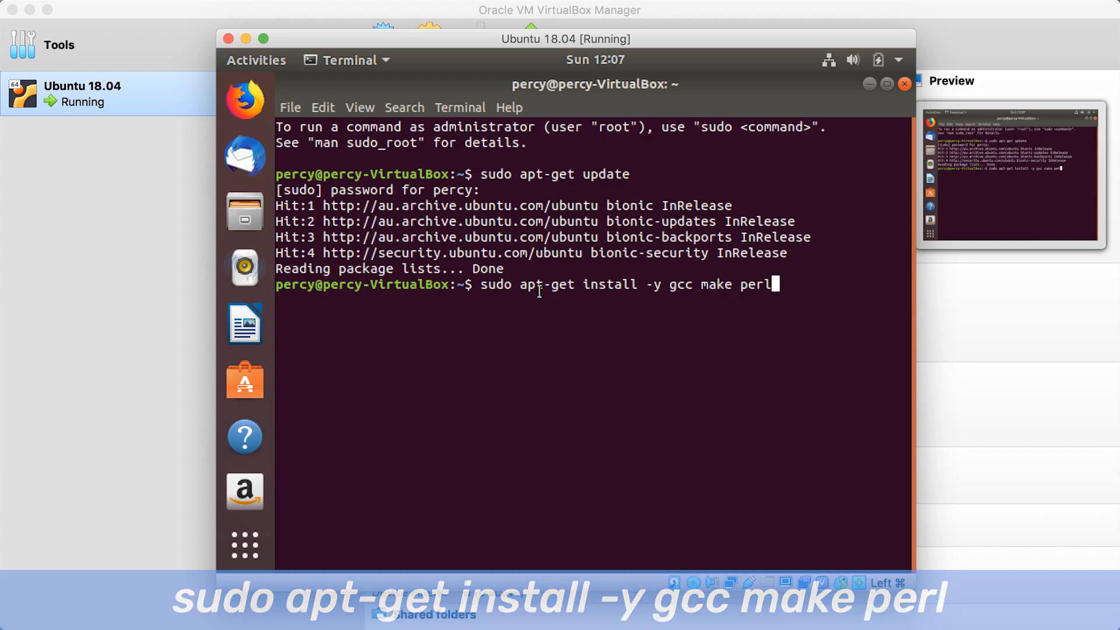
key("Return")
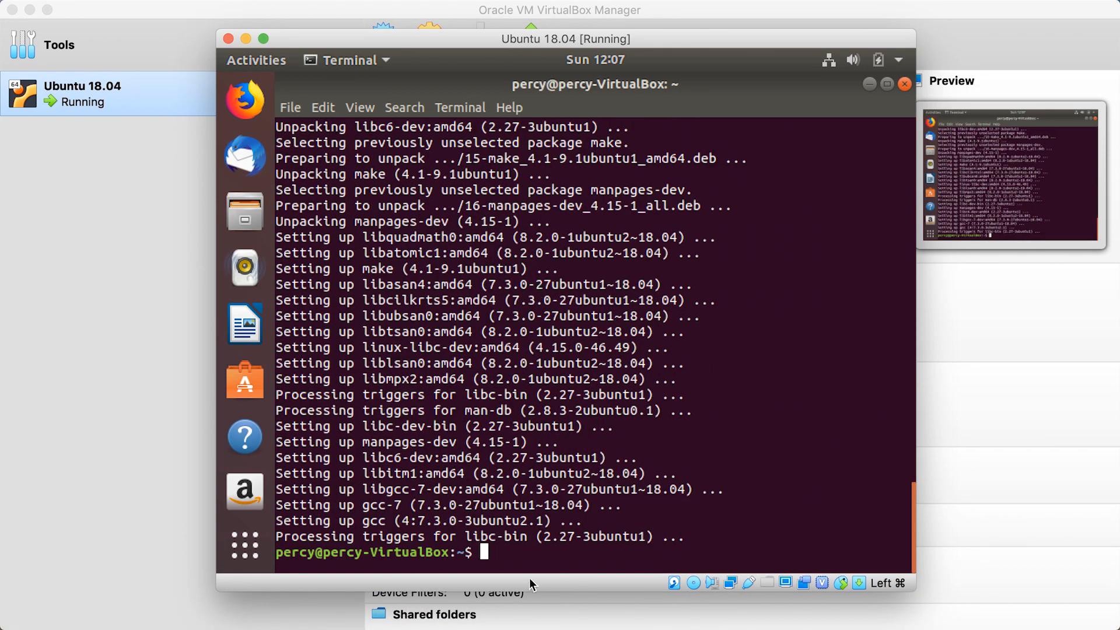
left_click(903, 84)
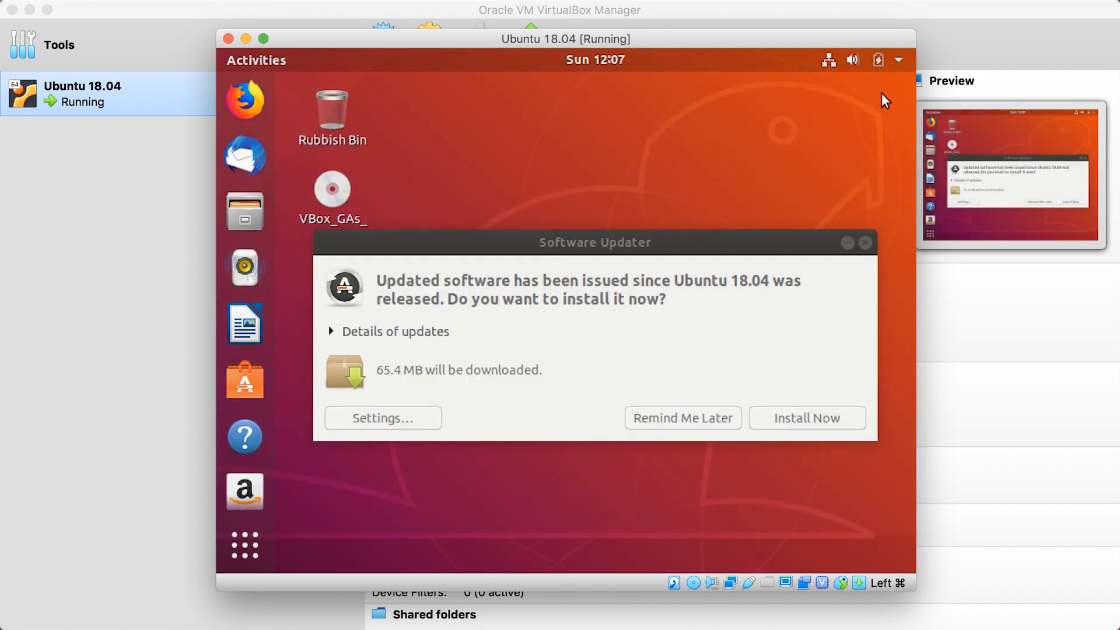
left_click(866, 243)
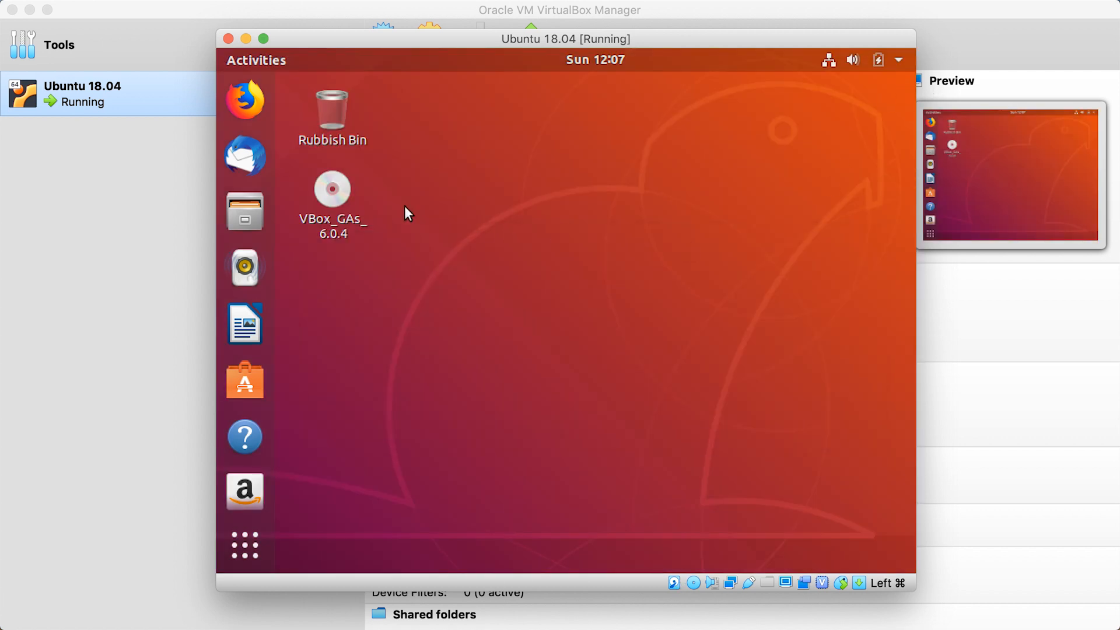
Open the VBox_GAs_6.0.4 disc and run its software again, authenticating with the account password
right_click(338, 194)
left_click(412, 213)
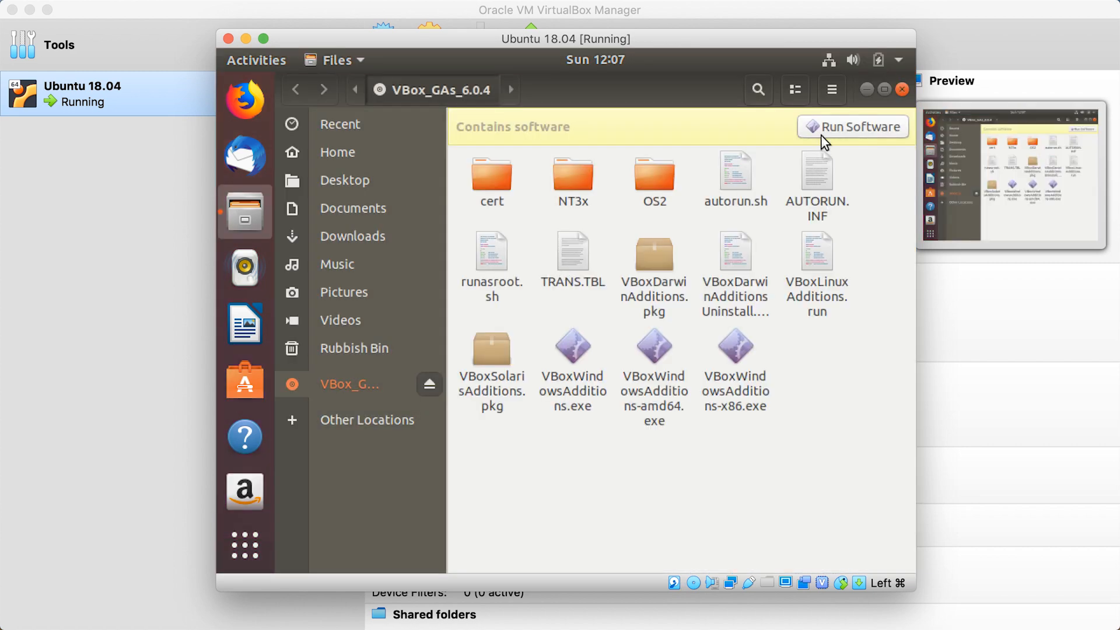
left_click(822, 131)
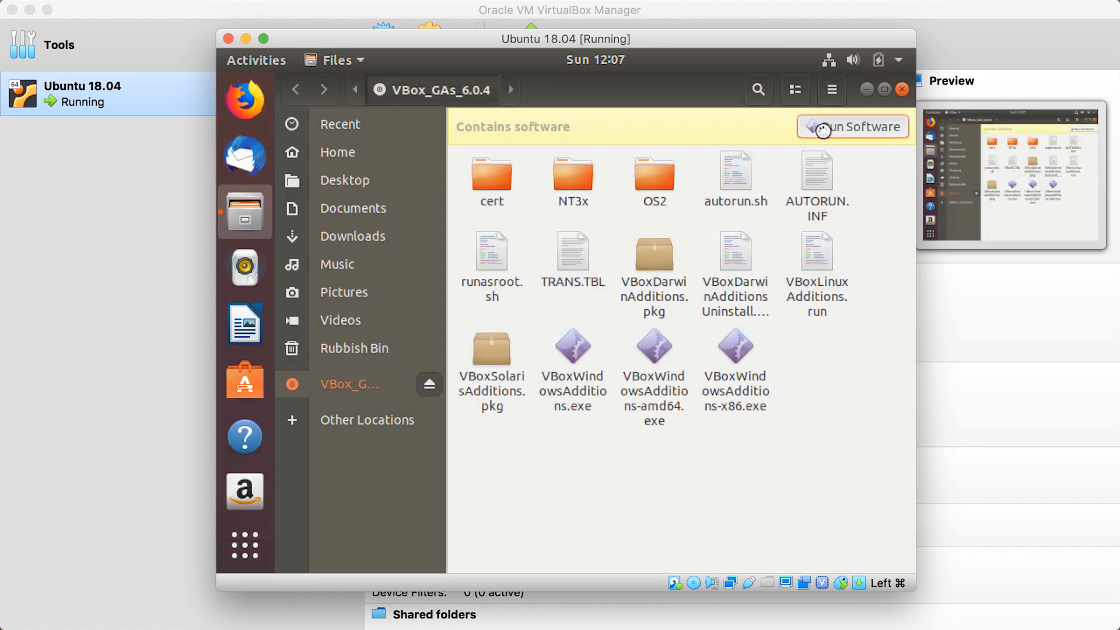
left_click(653, 369)
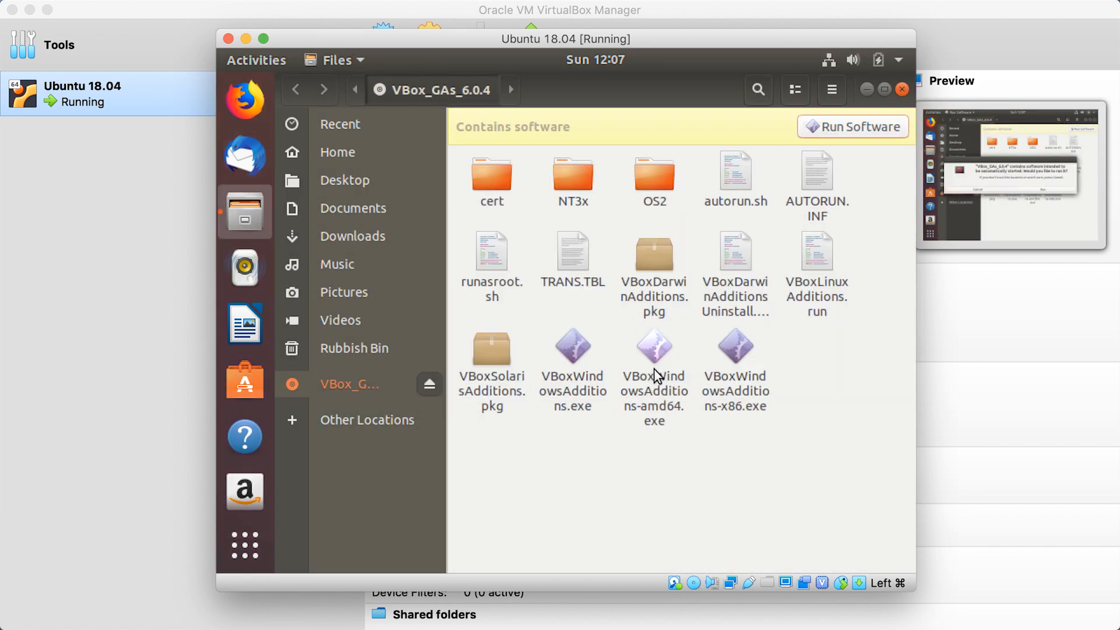
type("********")
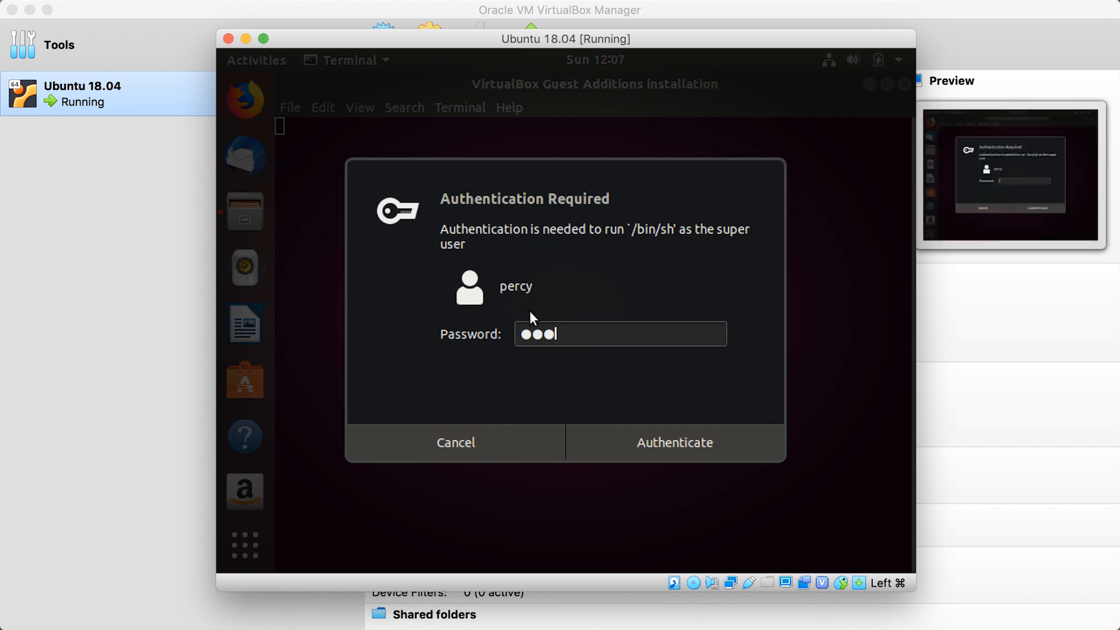
key("Return")
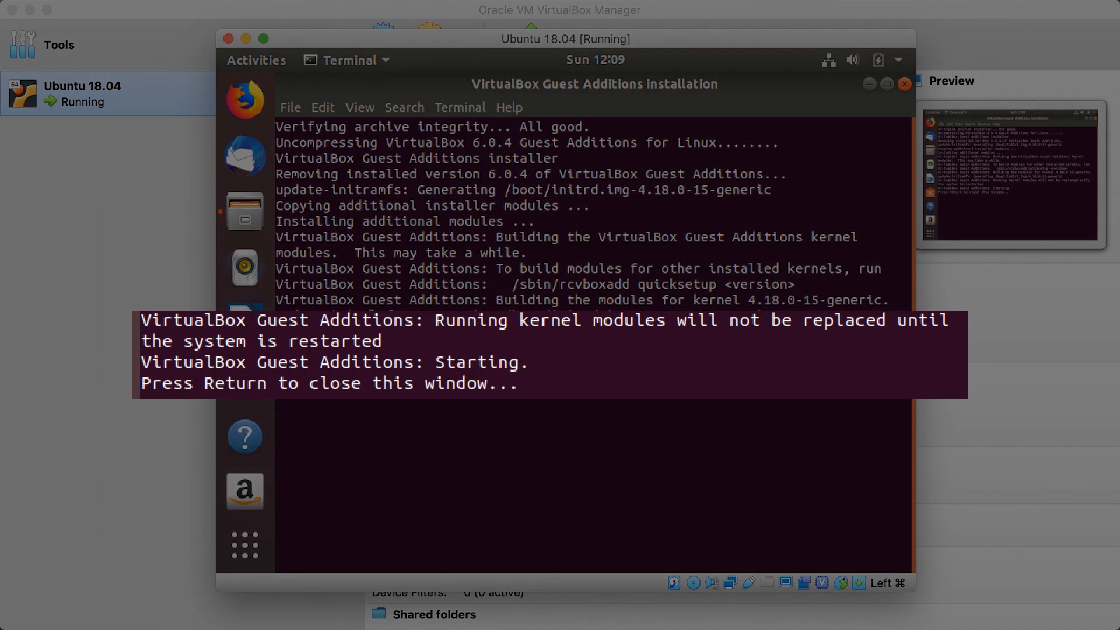
Read the kernel module notice in the installer output and close the installation and Files windows
left_click_drag(142, 322, 390, 340)
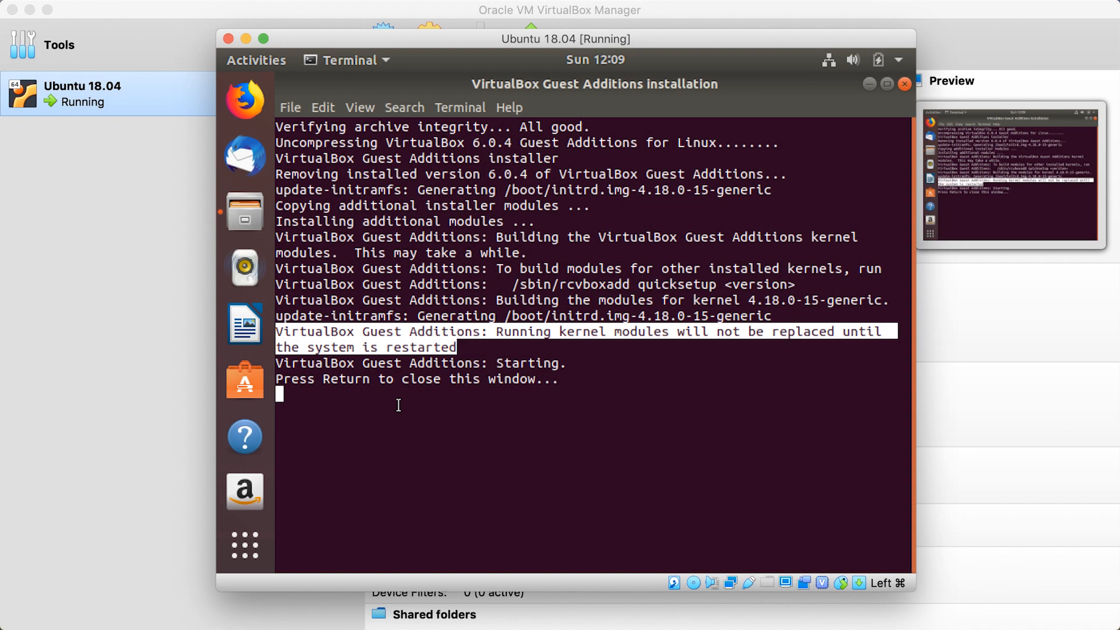
left_click(398, 405)
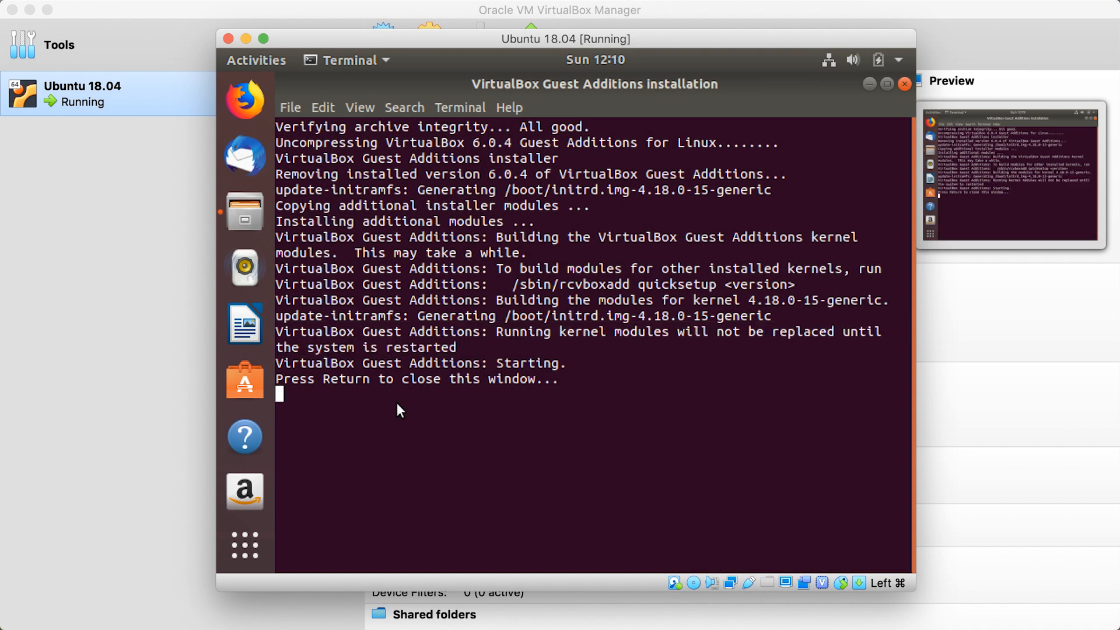
key("Return")
left_click(902, 88)
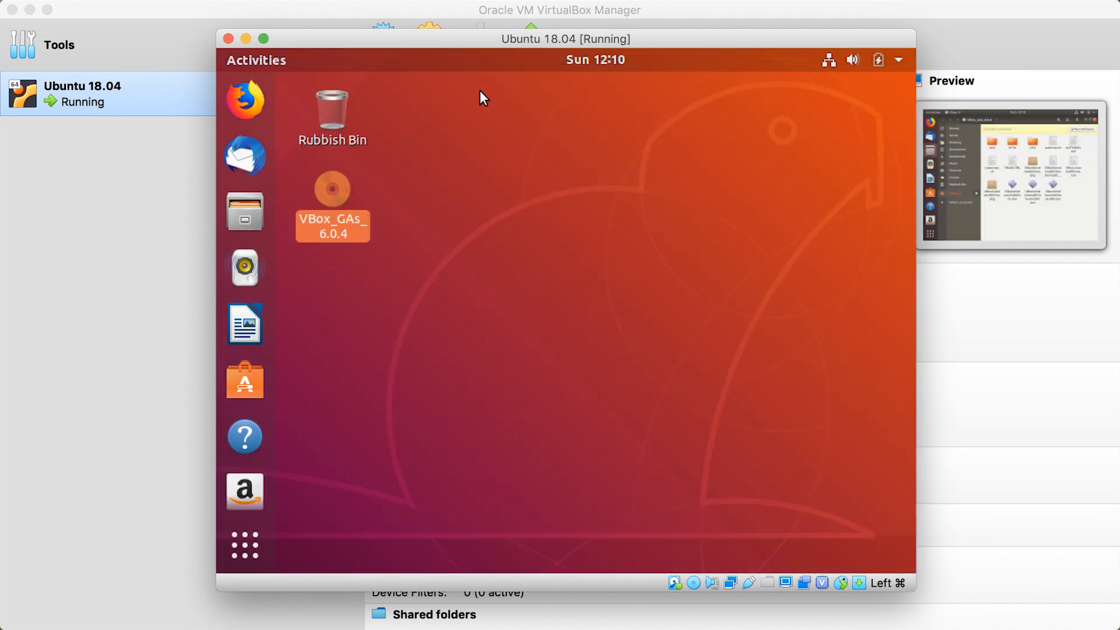
Restart the Ubuntu virtual machine from its power-off options
left_click(897, 61)
left_click(852, 274)
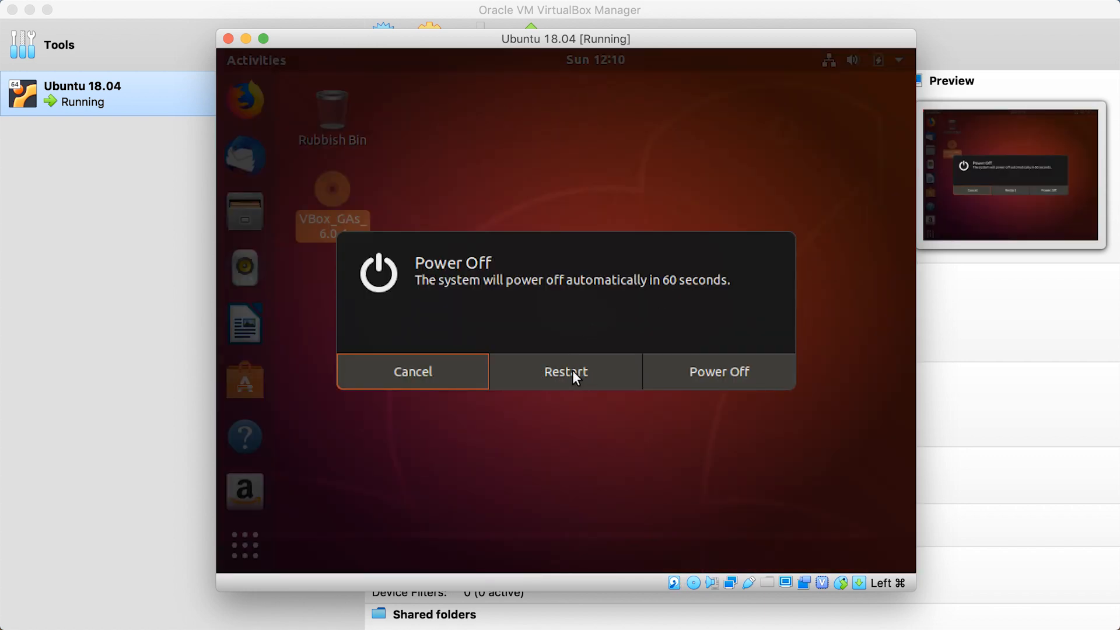
left_click(572, 372)
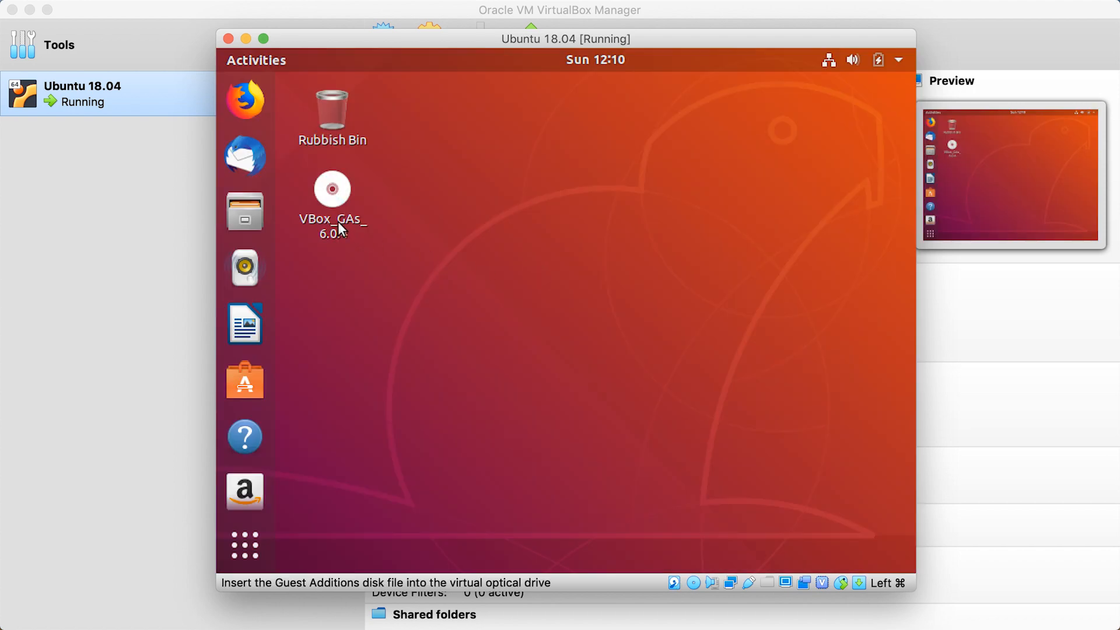
Eject the VBox_GAs disc from the Ubuntu desktop and set the virtual machine's shared clipboard to Bidirectional
right_click(337, 198)
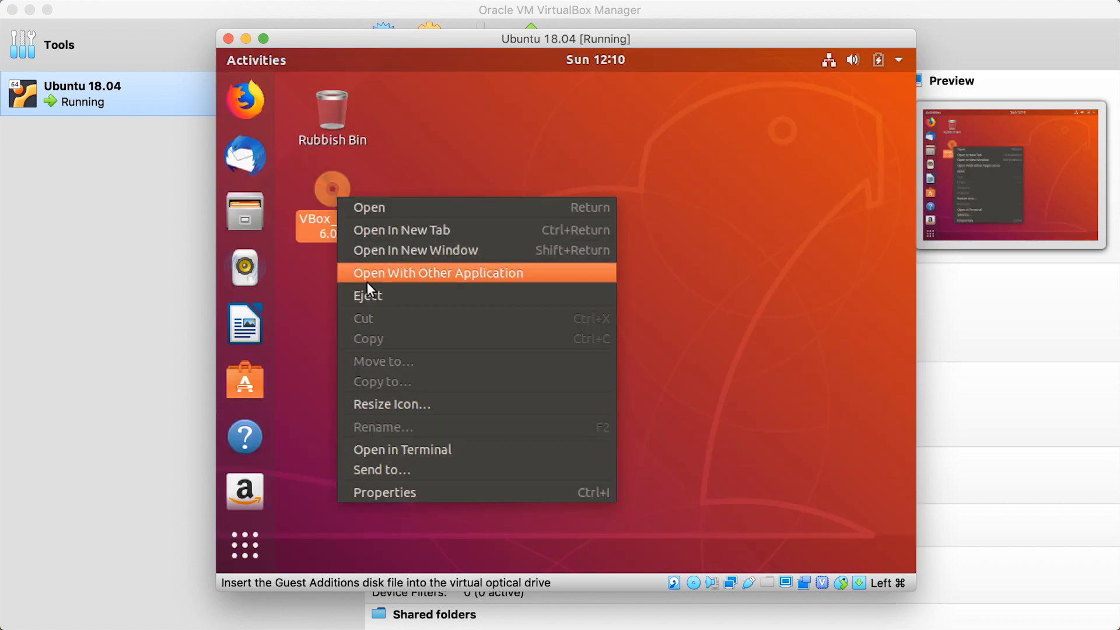
left_click(370, 298)
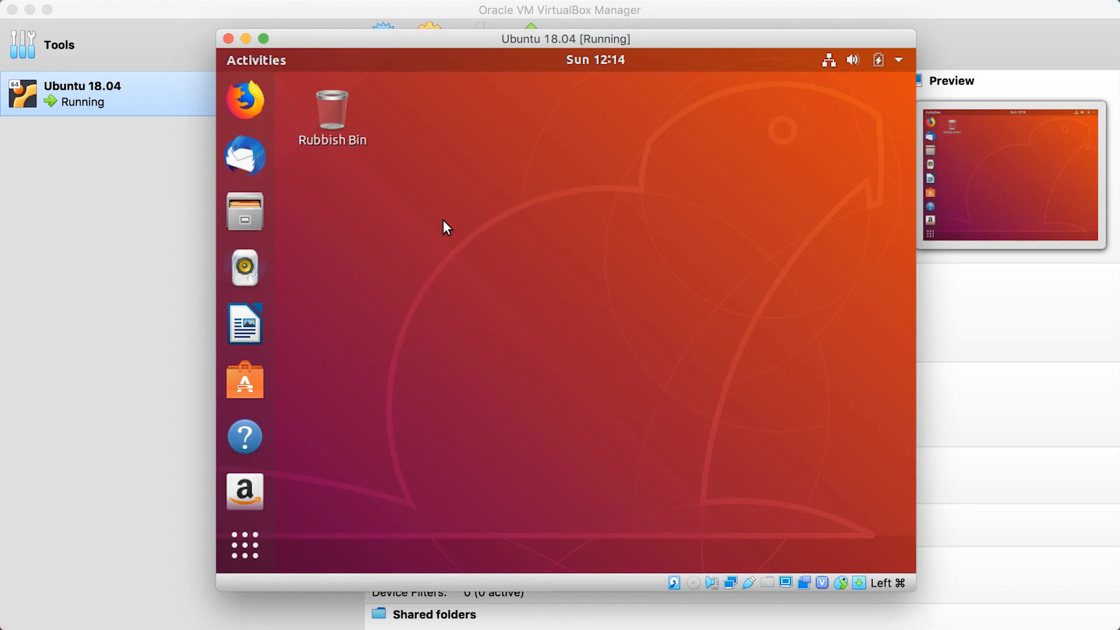
left_click(326, 10)
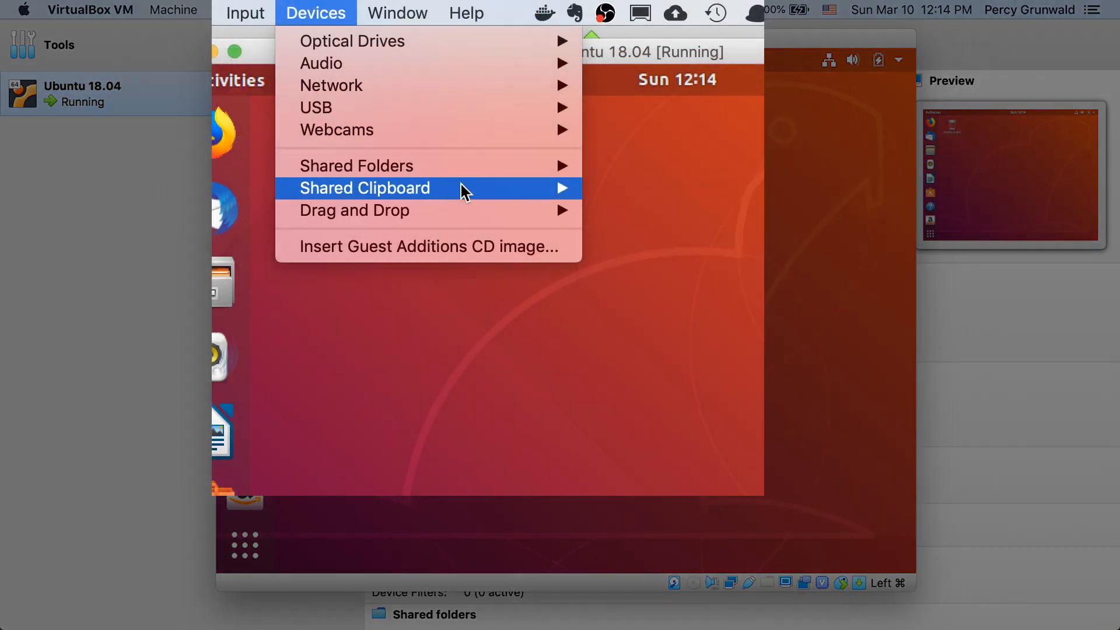
mouse_move(478, 142)
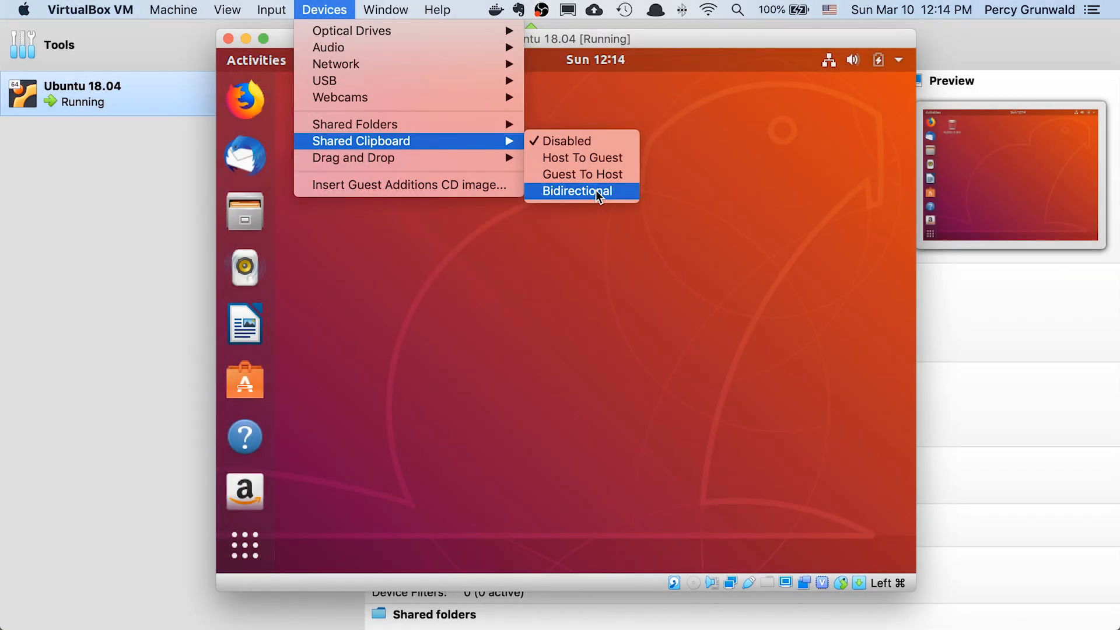
left_click(678, 254)
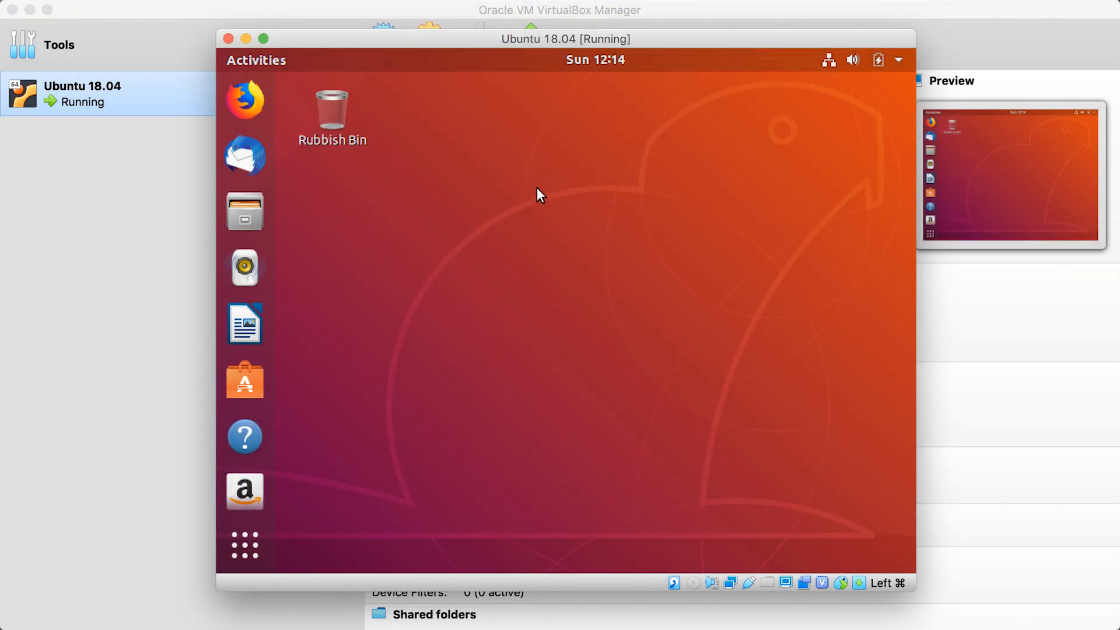
Open a terminal from the Ubuntu desktop and run echo "Hello from Guest!"
right_click(536, 187)
left_click(610, 330)
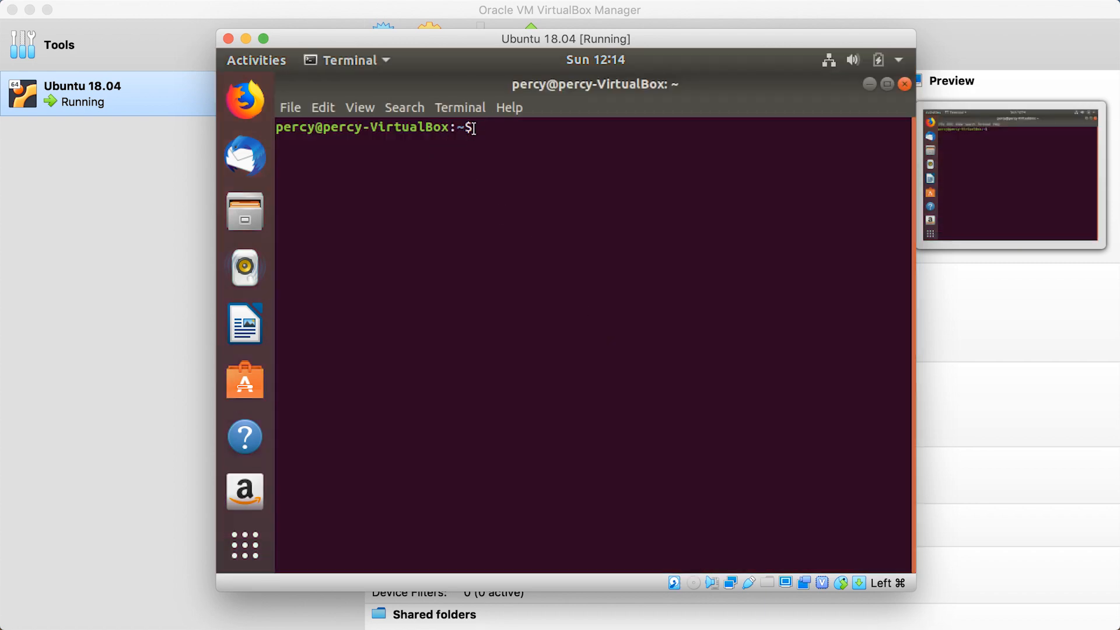
type("o \"Hello from Guest!\"")
key("Return")
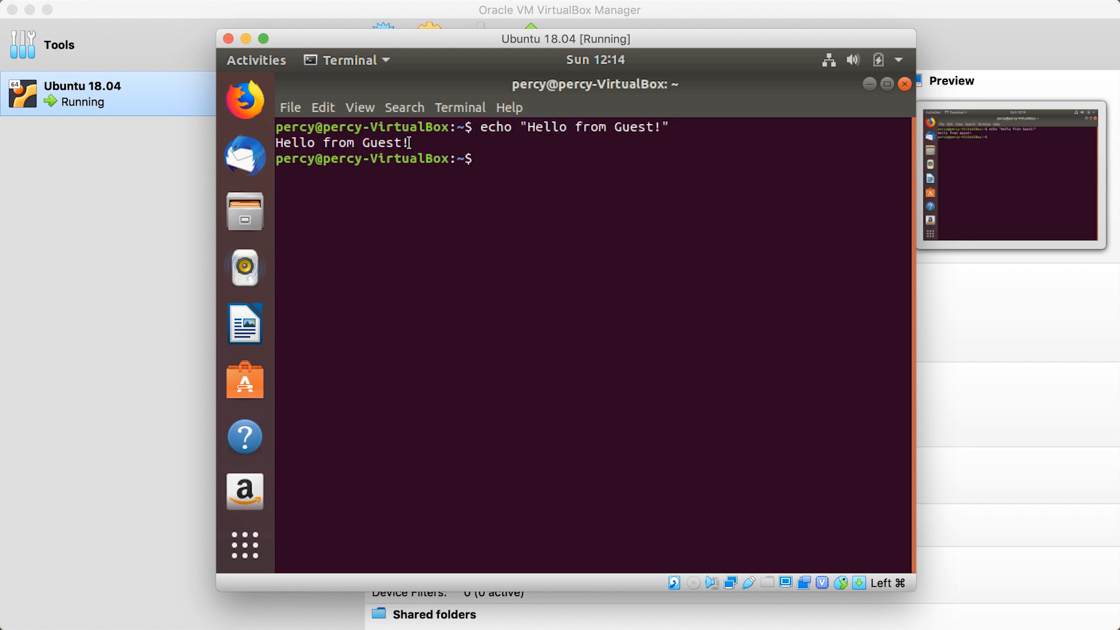
Copy the echo command line and its output from the guest terminal and paste them into Sublime Text on the host
left_click_drag(411, 143, 277, 126)
right_click(283, 130)
left_click(338, 140)
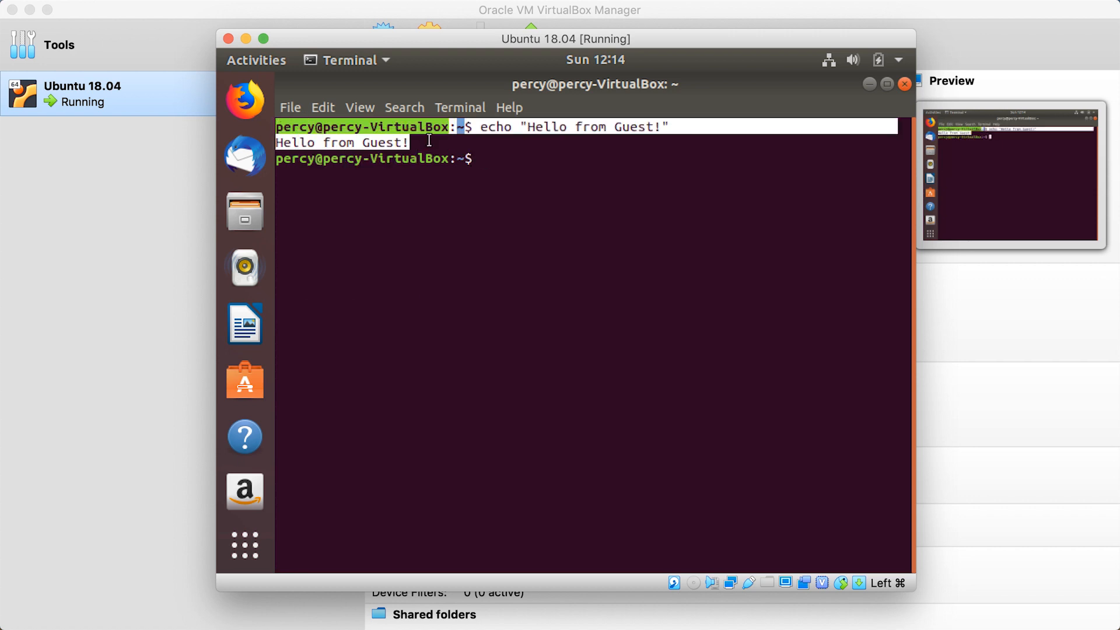
left_click(135, 246)
key("super+Tab")
key("super+Tab")
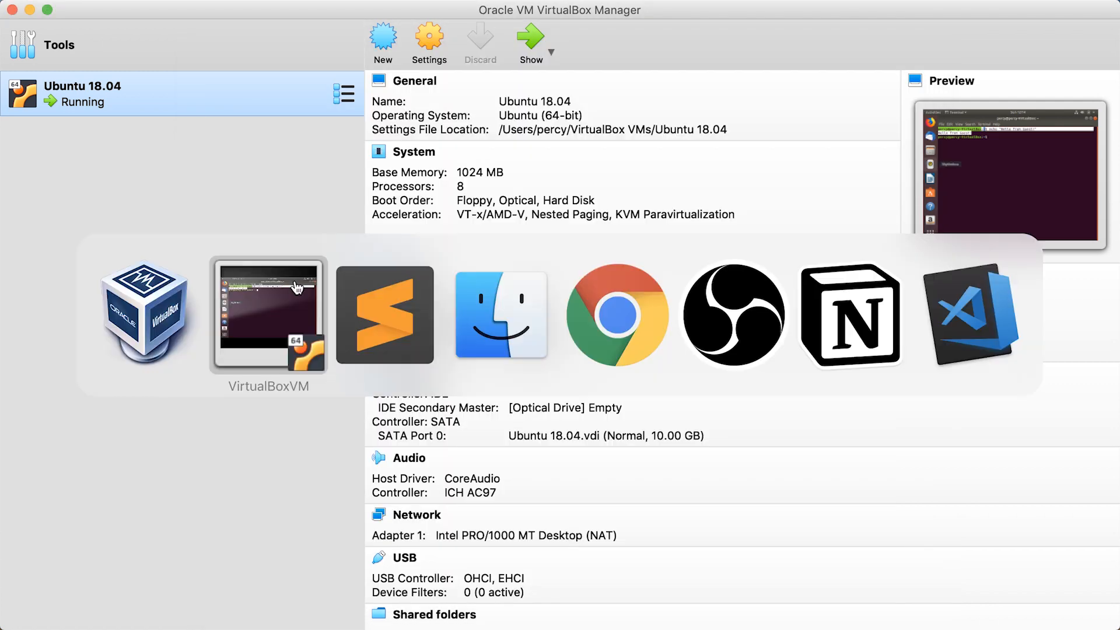
key("super+v")
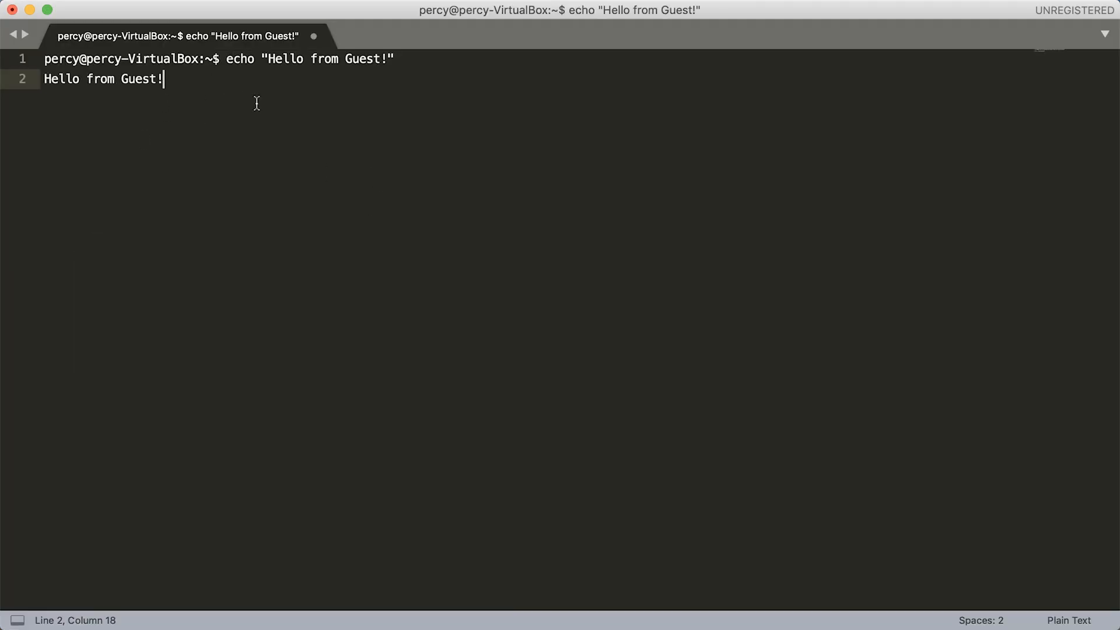
Add echo "Hello from Host!" below the pasted text, separated by a blank line, and copy that command
key("Return")
key("Return")
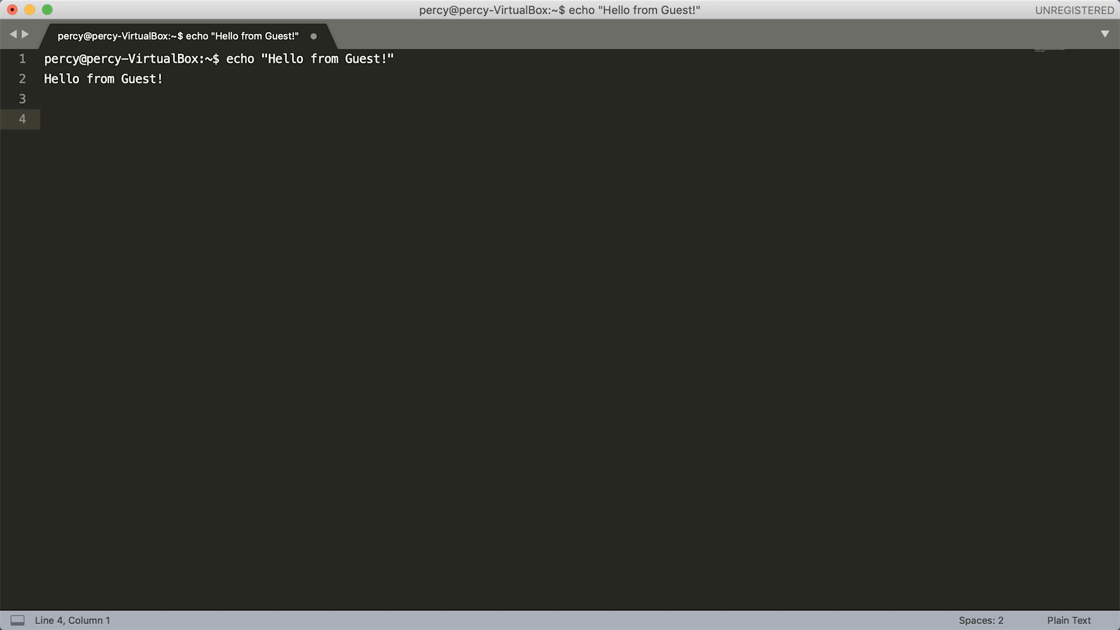
type("echo \"Hello from Host!")
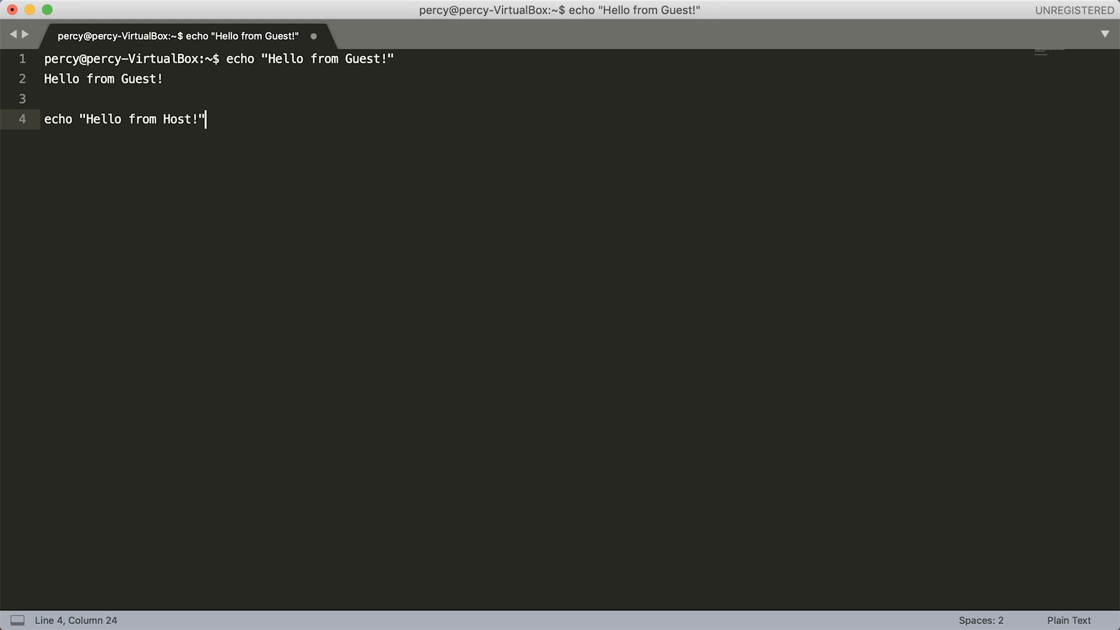
key("shift+super+Left")
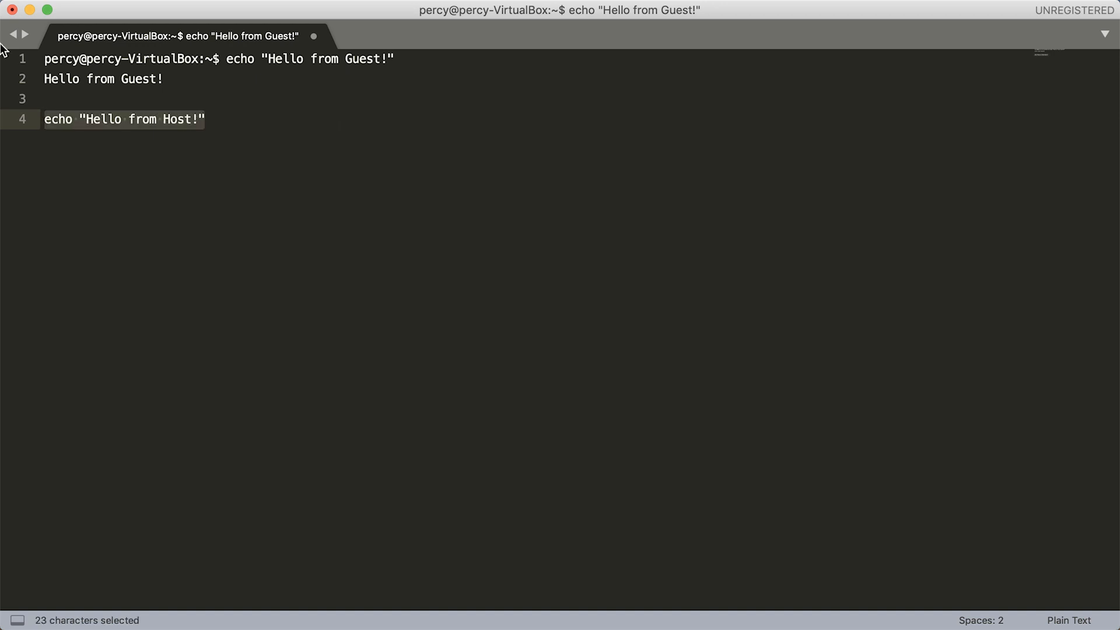
right_click(112, 113)
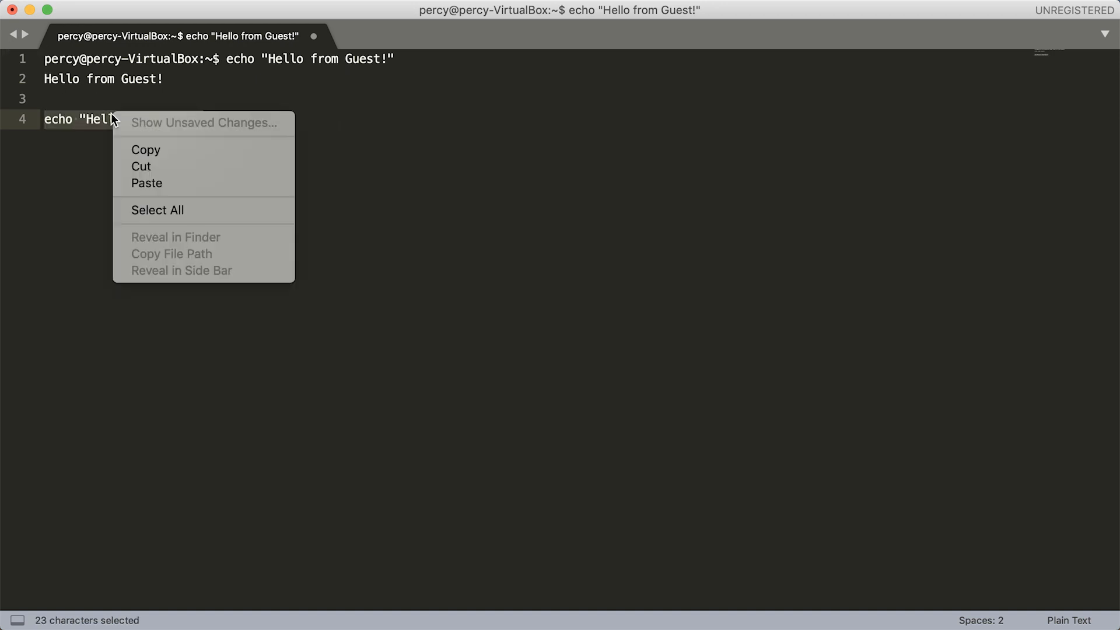
left_click(173, 152)
Switch back to the Ubuntu virtual machine, paste and run the copied echo command in the terminal, and close the terminal
key("super+Tab")
left_click(392, 334)
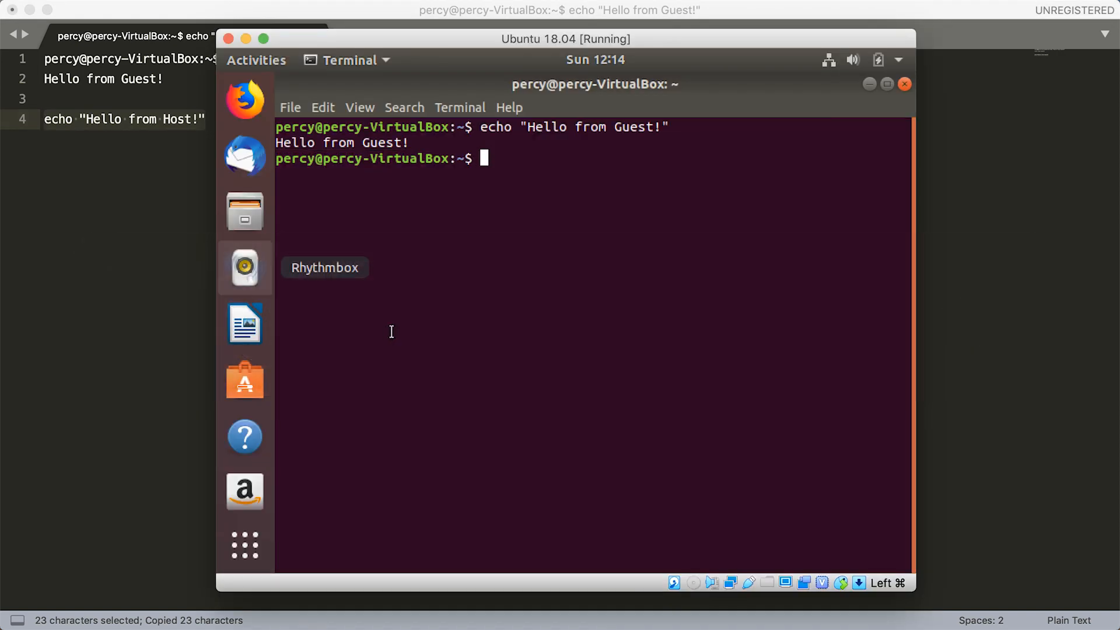
right_click(511, 156)
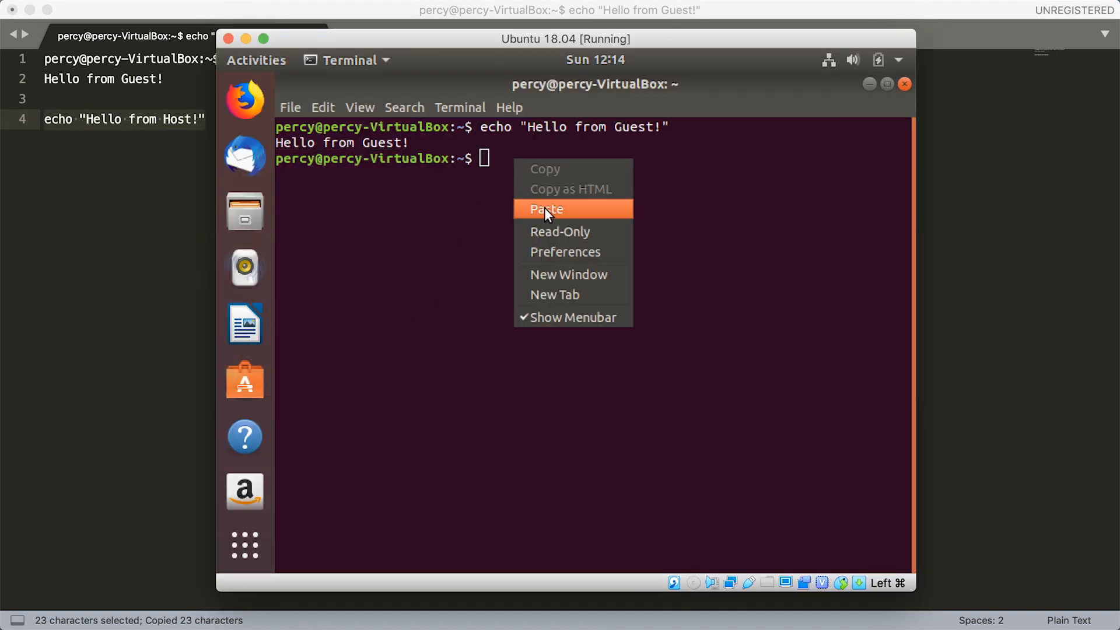
left_click(546, 206)
key("Return")
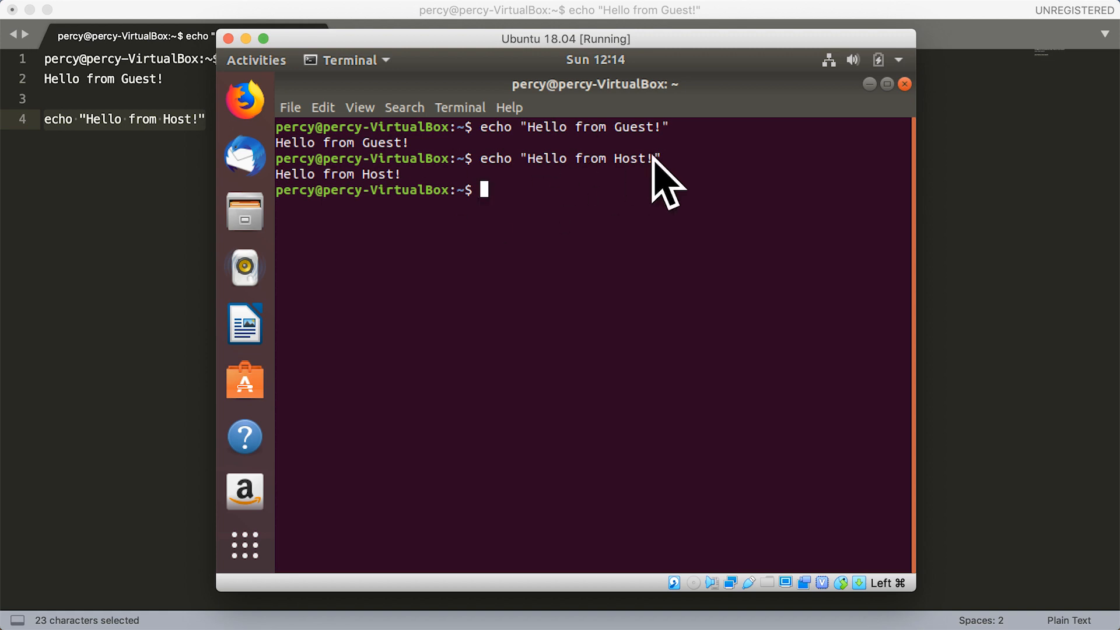
left_click(905, 84)
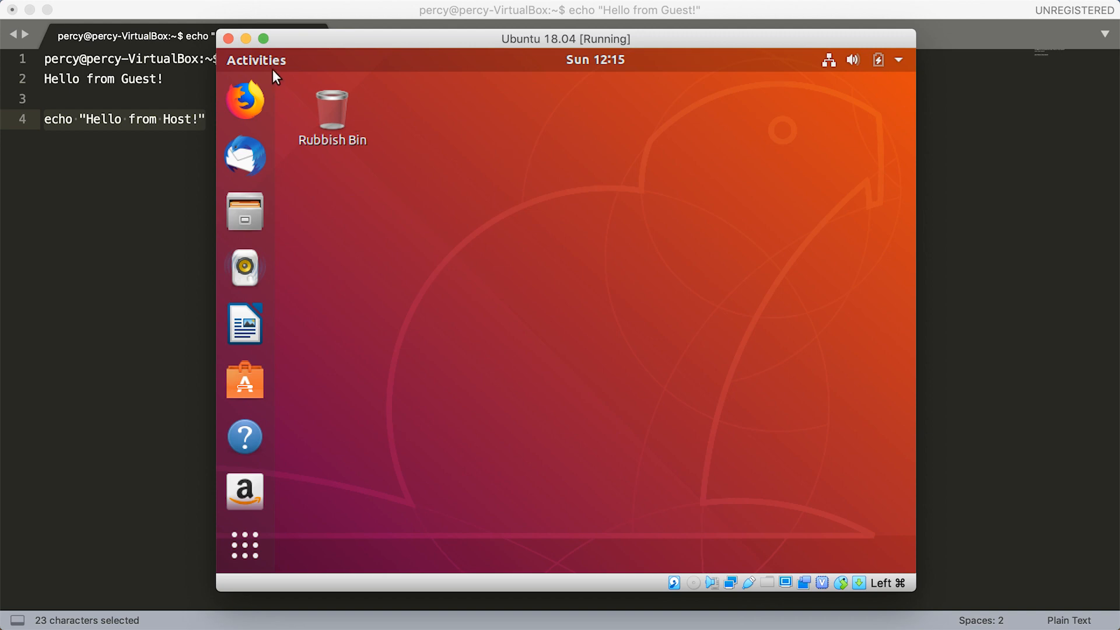
Close the Ubuntu 18.04 virtual machine with its machine state saved and switch to VirtualBox Manager
left_click(230, 37)
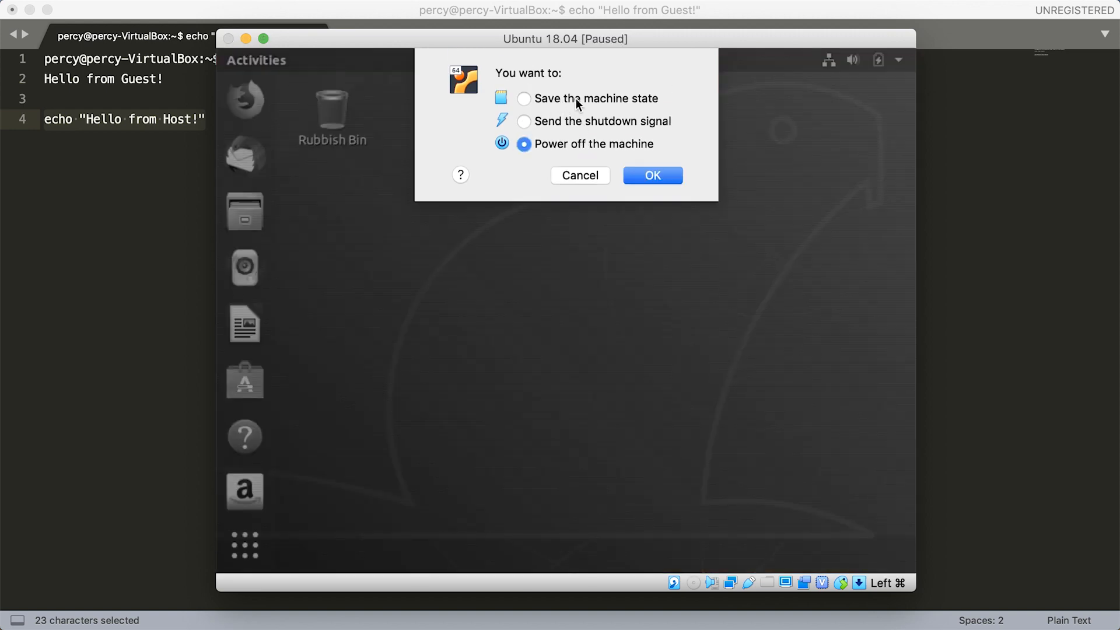
left_click(568, 98)
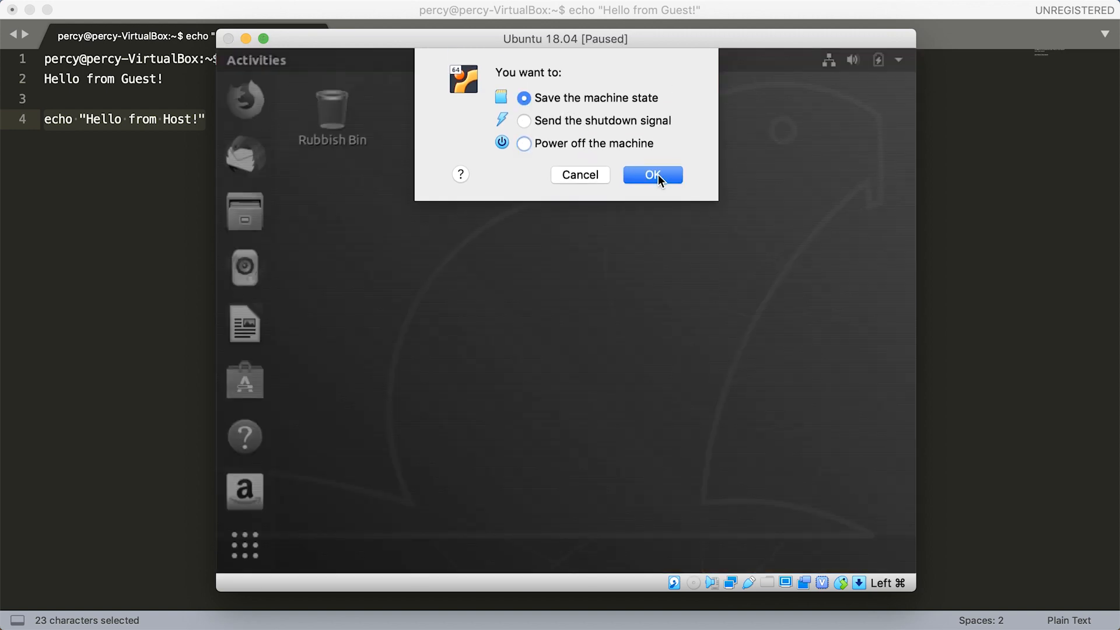
left_click(658, 174)
key("super+Tab")
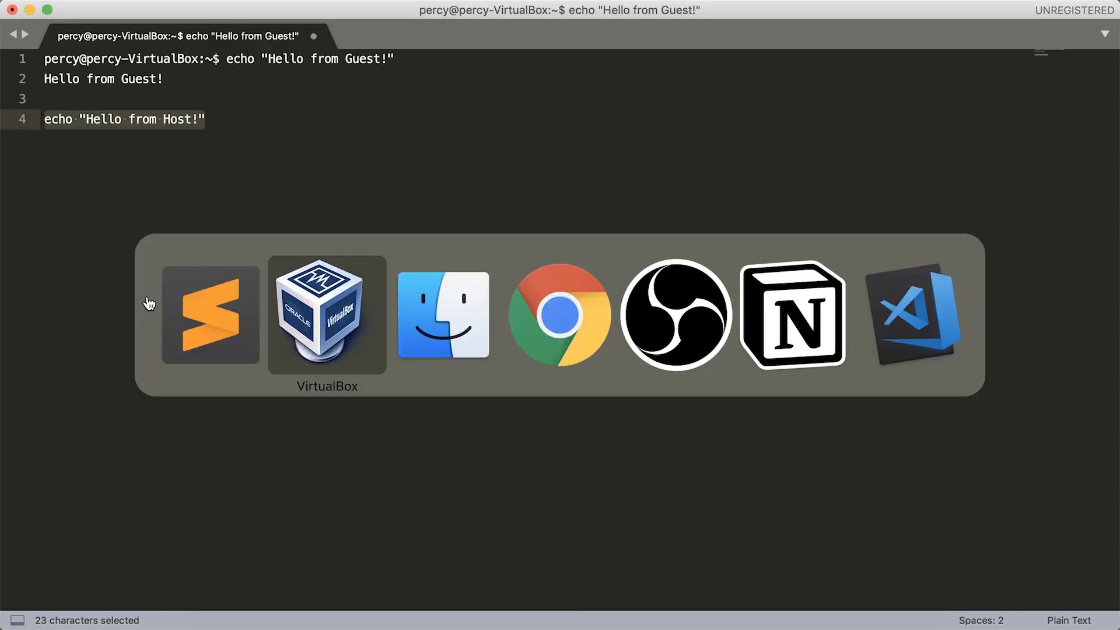